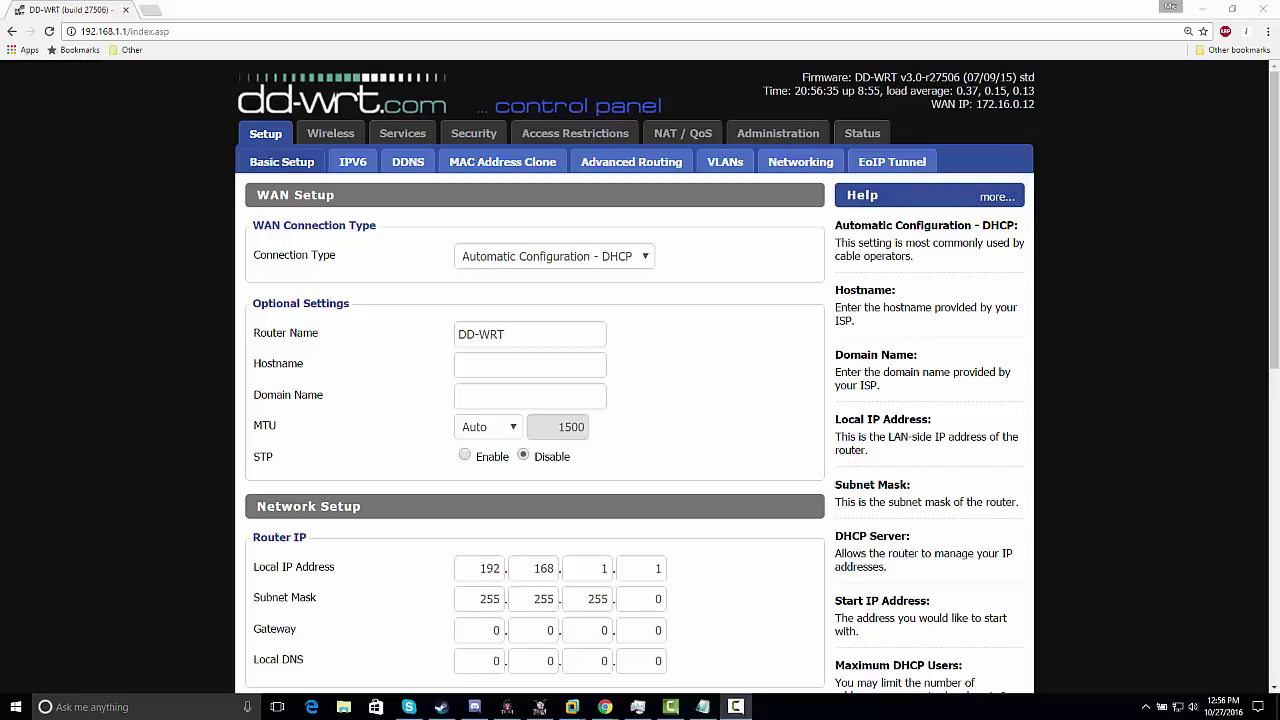
Bring the router page forward and scroll down toward the DHCP server settings
click(152, 394)
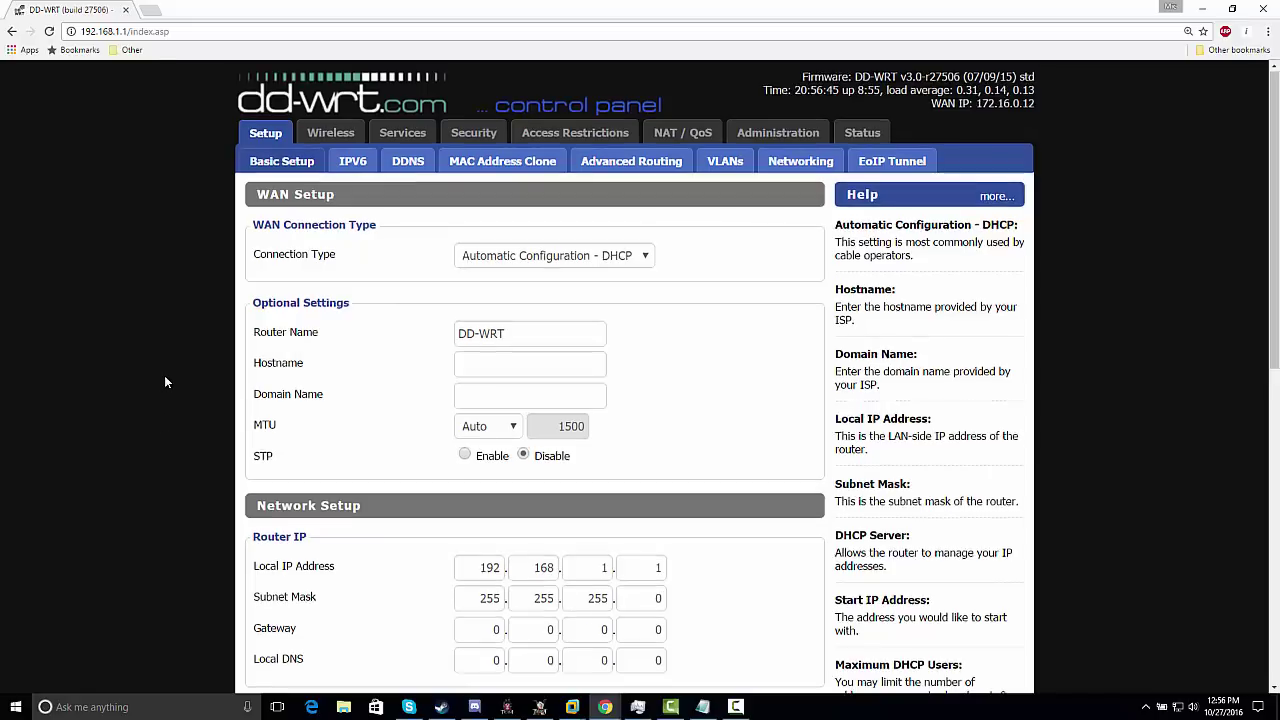
scroll(166, 382, down, 5)
scroll(168, 390, up, 5)
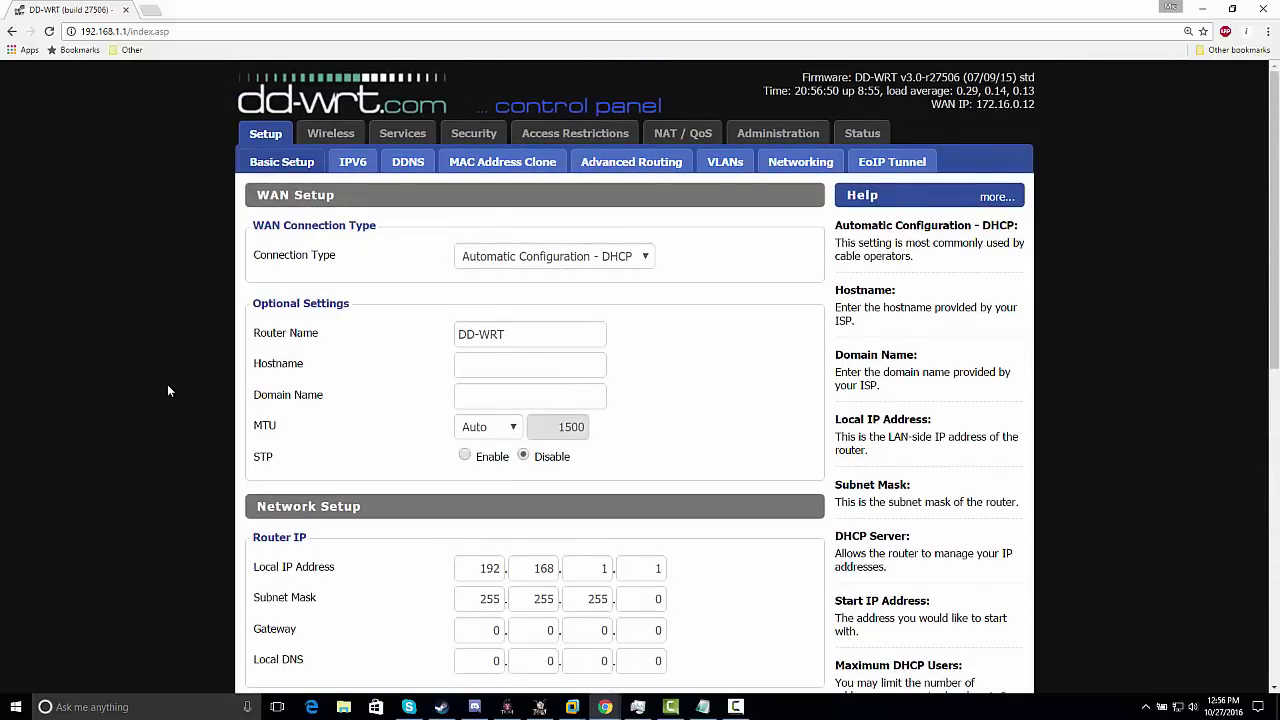
drag(195, 30, 68, 28)
click(218, 38)
scroll(172, 358, down, 3)
scroll(172, 366, down, 1)
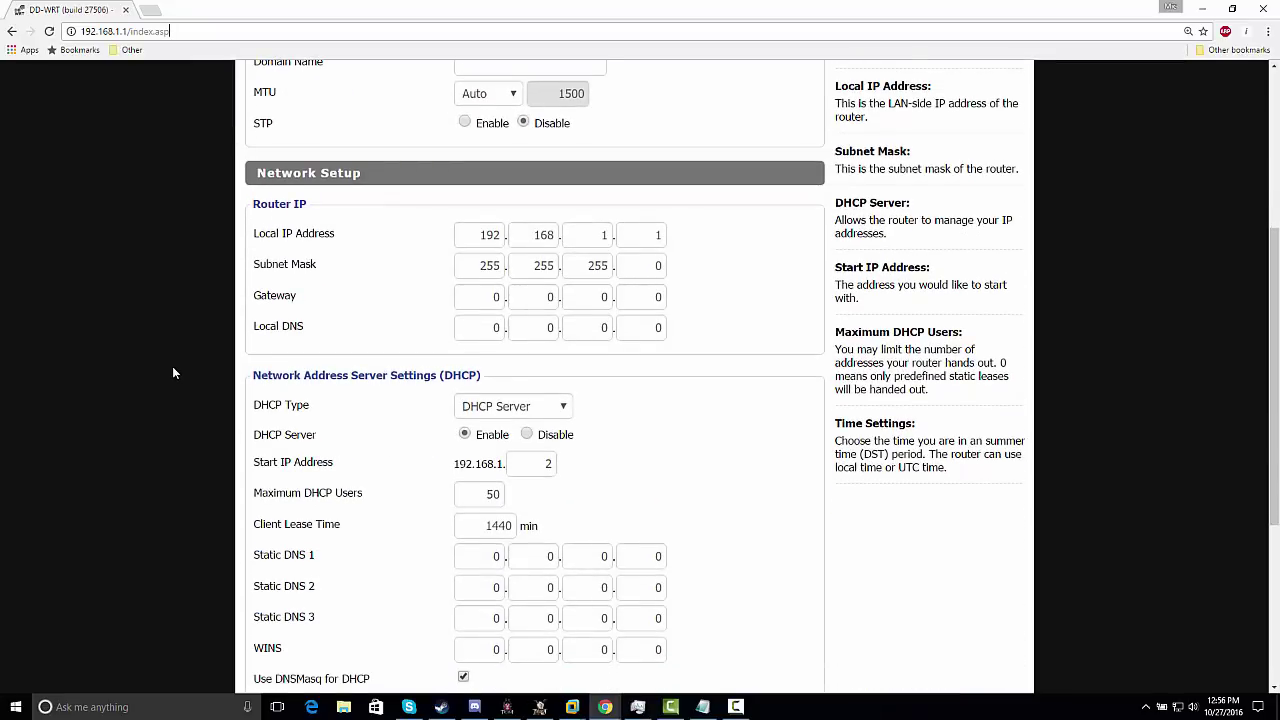
scroll(175, 378, down, 1)
scroll(176, 382, up, 4)
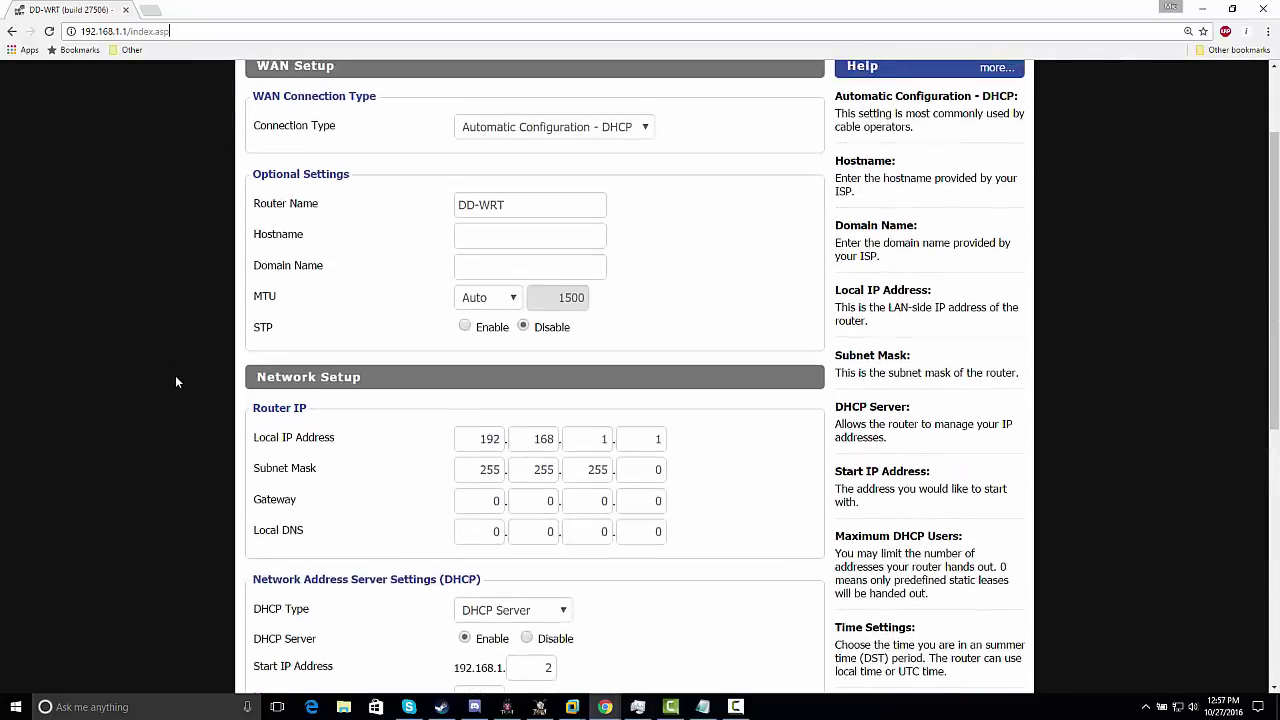
scroll(178, 387, down, 1)
scroll(178, 387, down, 3)
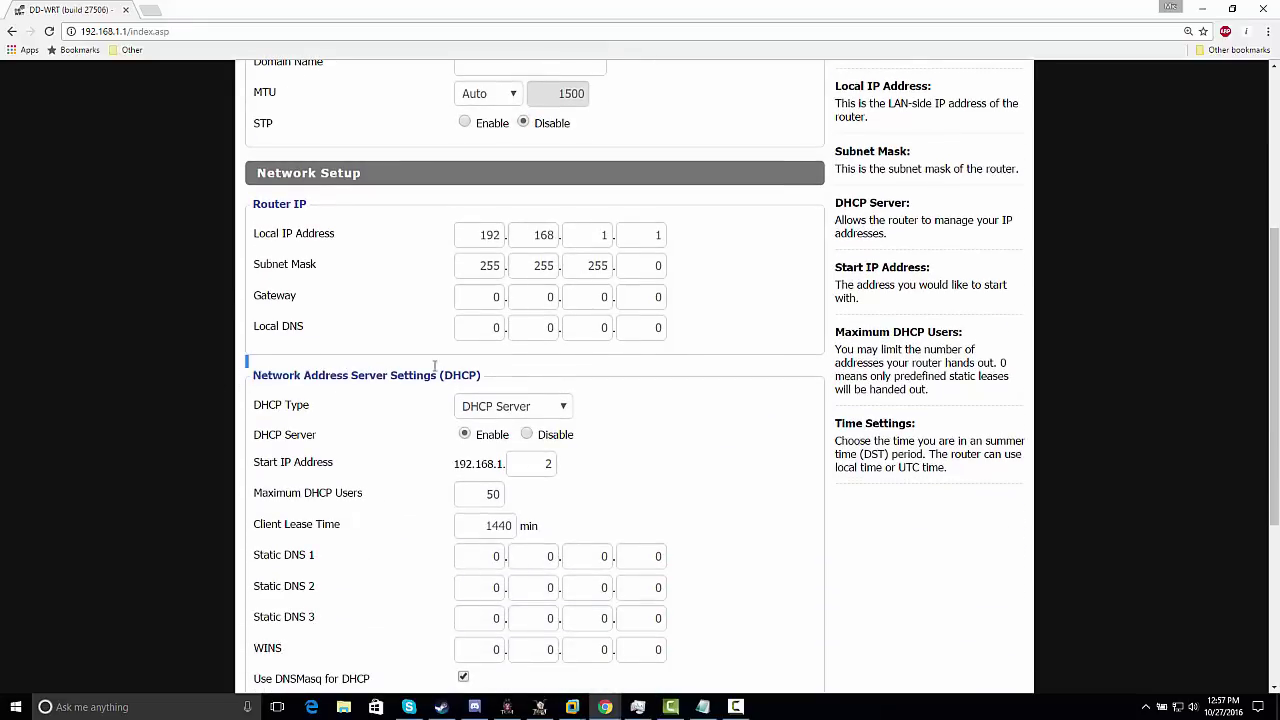
Select the DHCP Start IP octet 2 and Maximum DHCP Users 50, then start a blank Notepad
drag(248, 362, 478, 375)
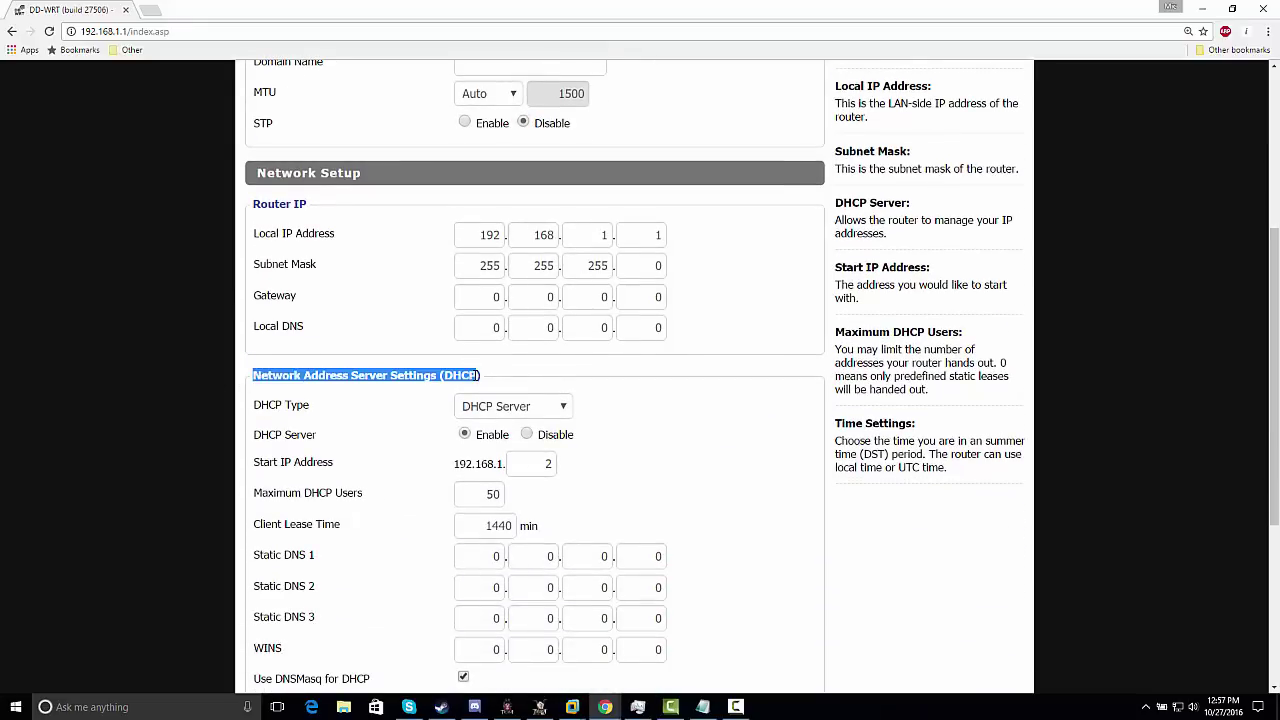
scroll(475, 380, down, 1)
click(384, 390)
scroll(423, 360, down, 1)
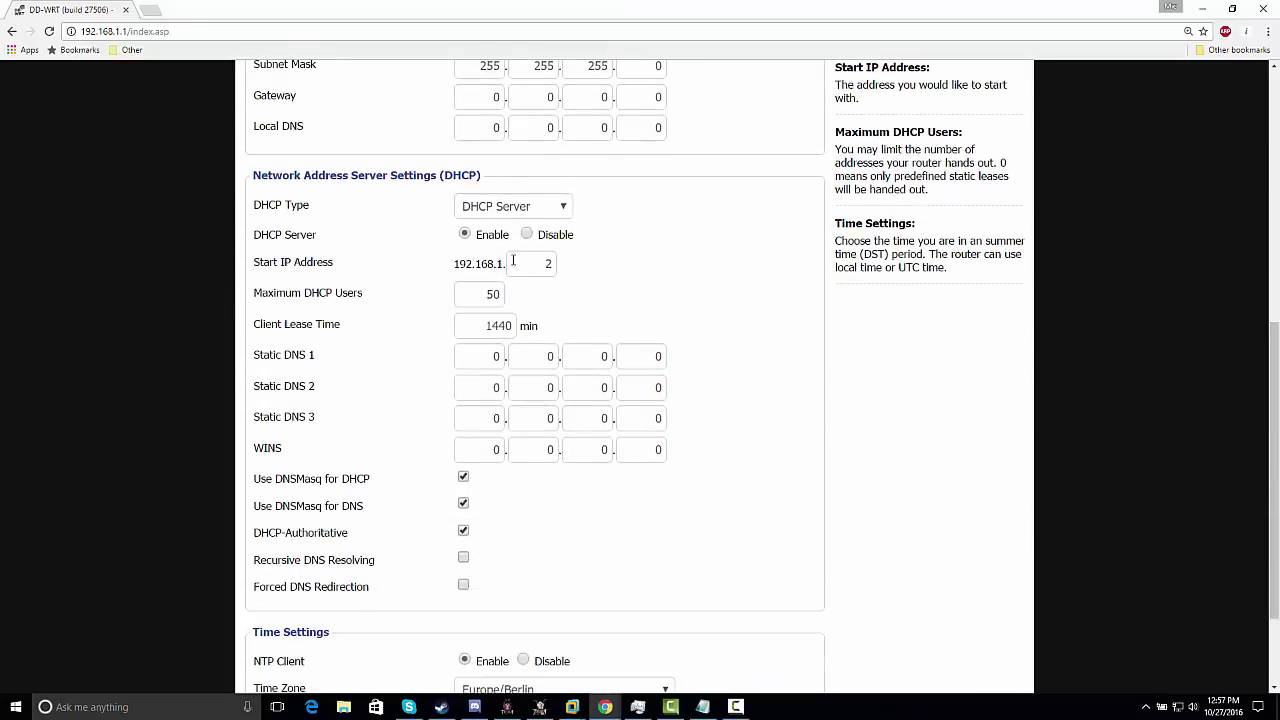
click(514, 264)
double_click(548, 263)
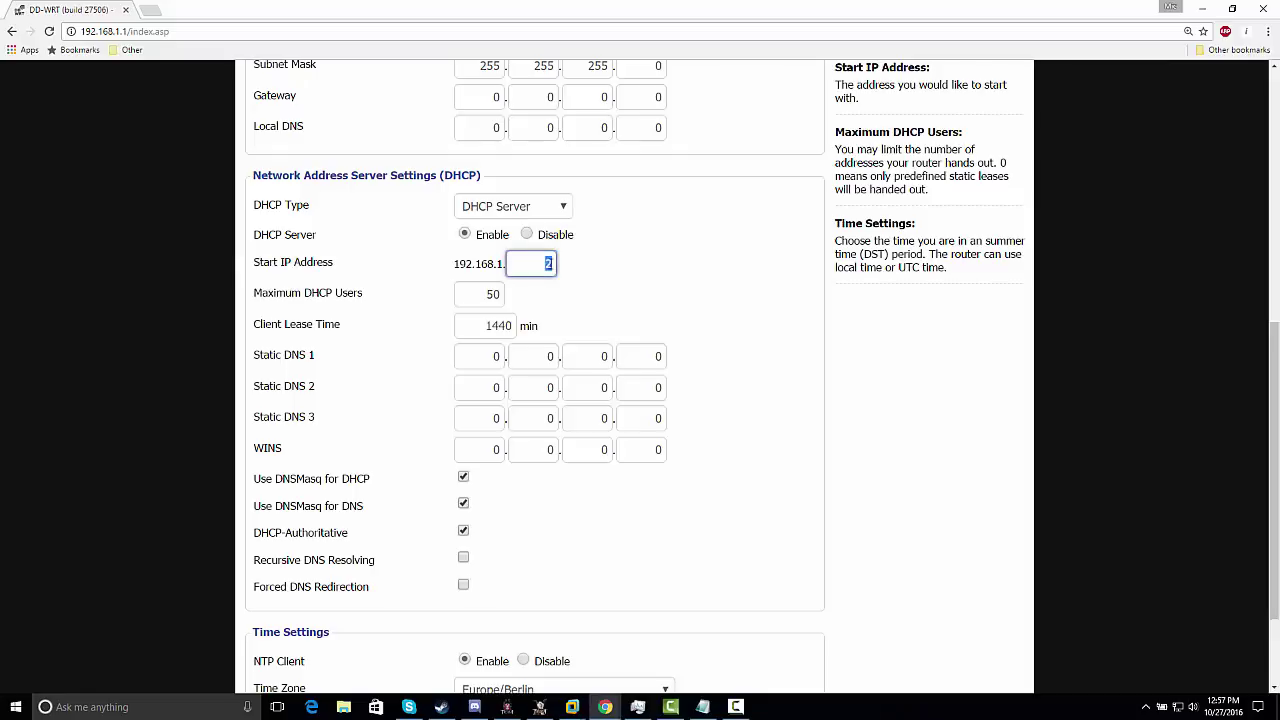
drag(457, 292, 505, 293)
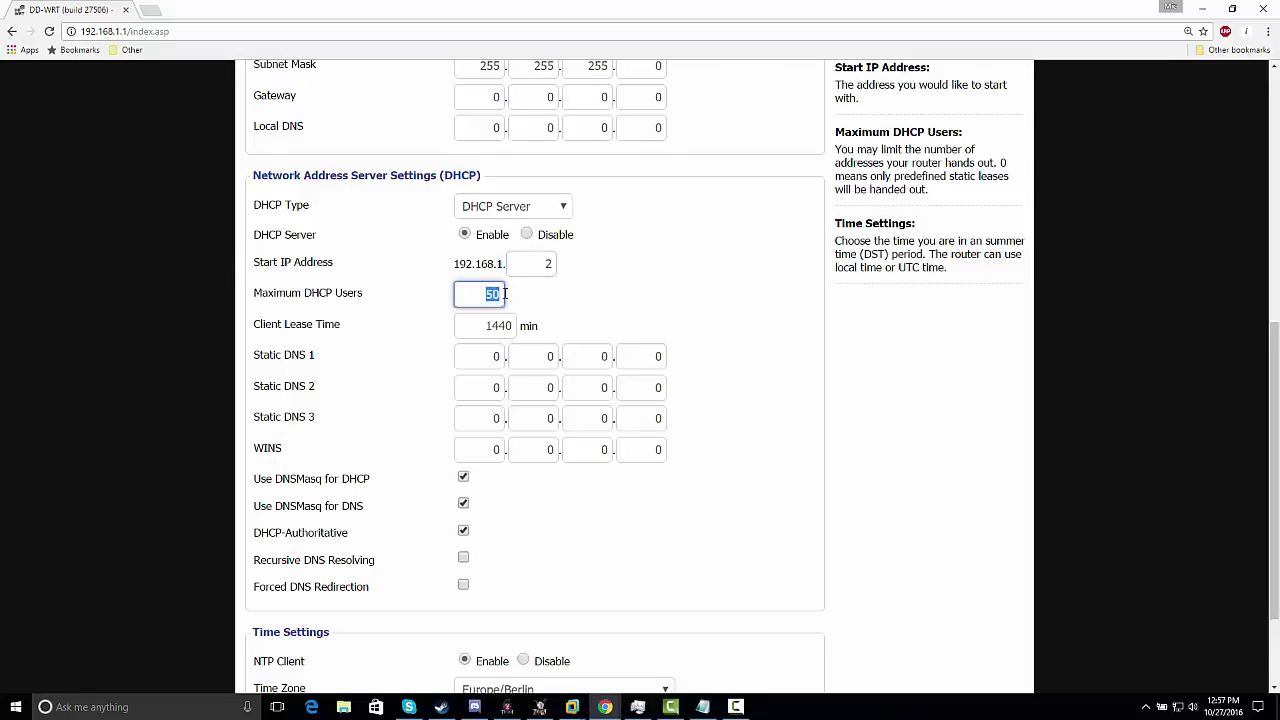
click(706, 709)
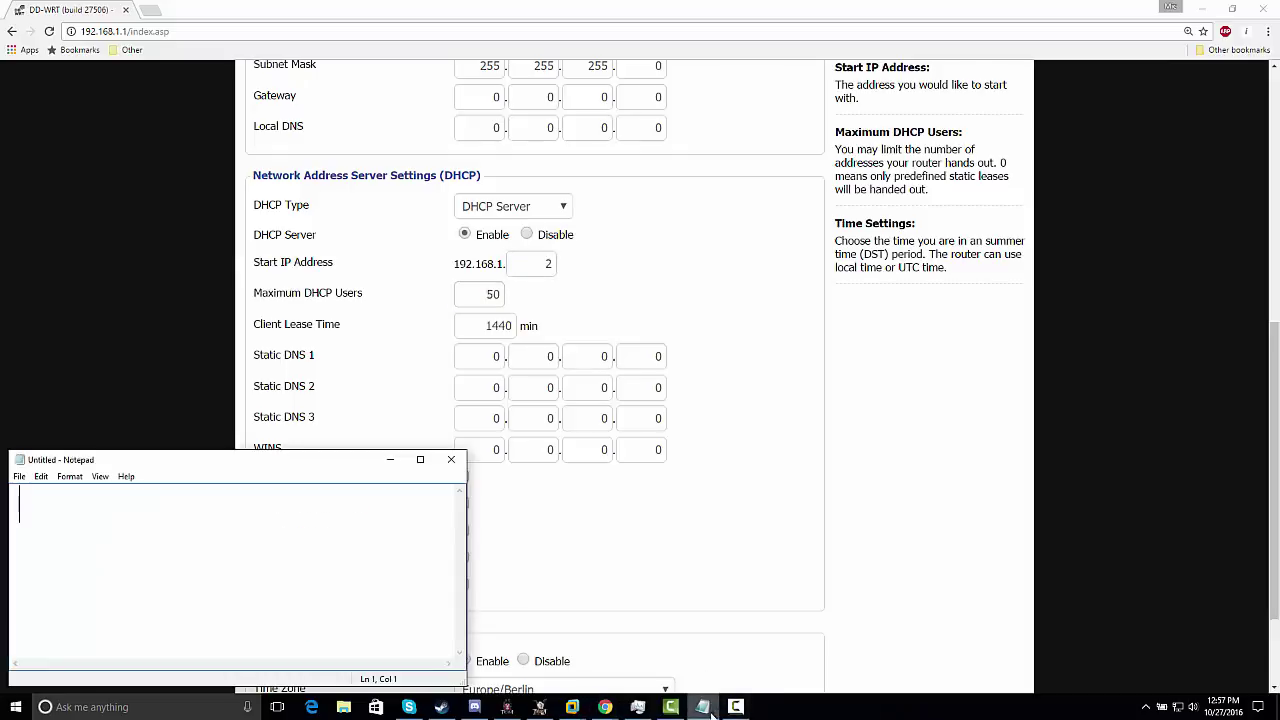
Write the range 192.168.1.2-50 in Notepad beside the DHCP settings, then move the window aside
drag(322, 466, 958, 251)
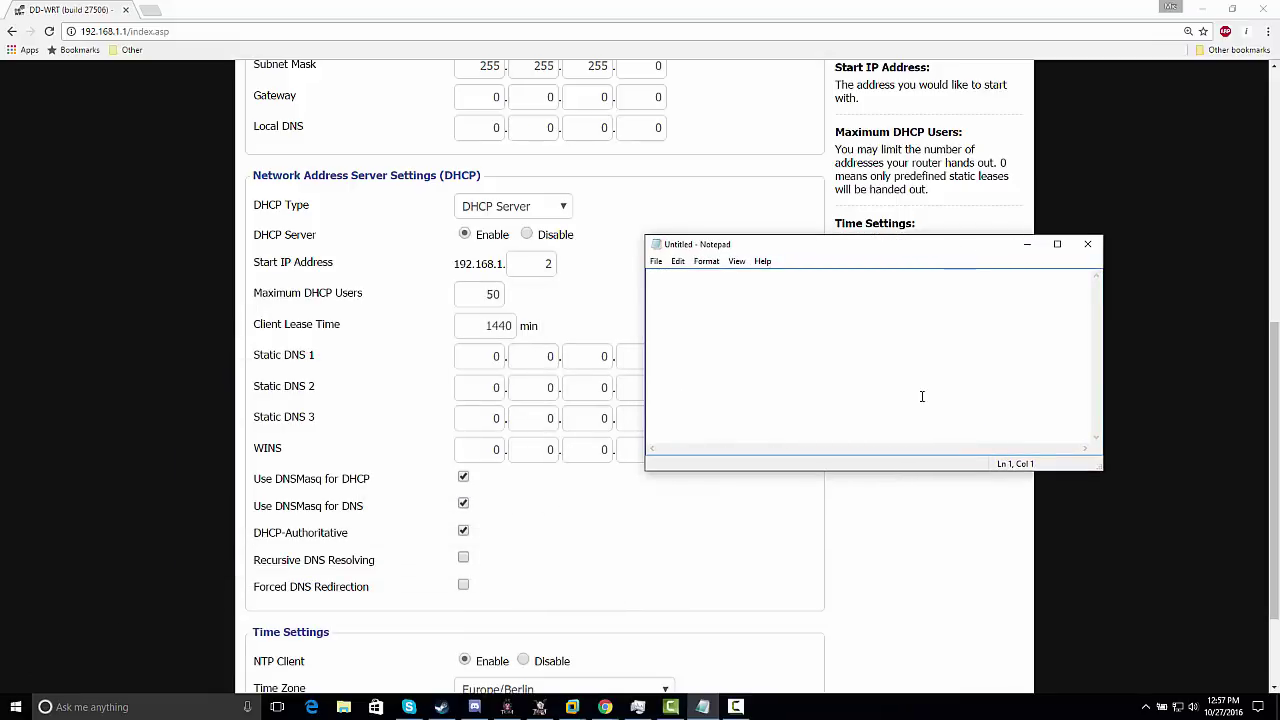
text(192.168)
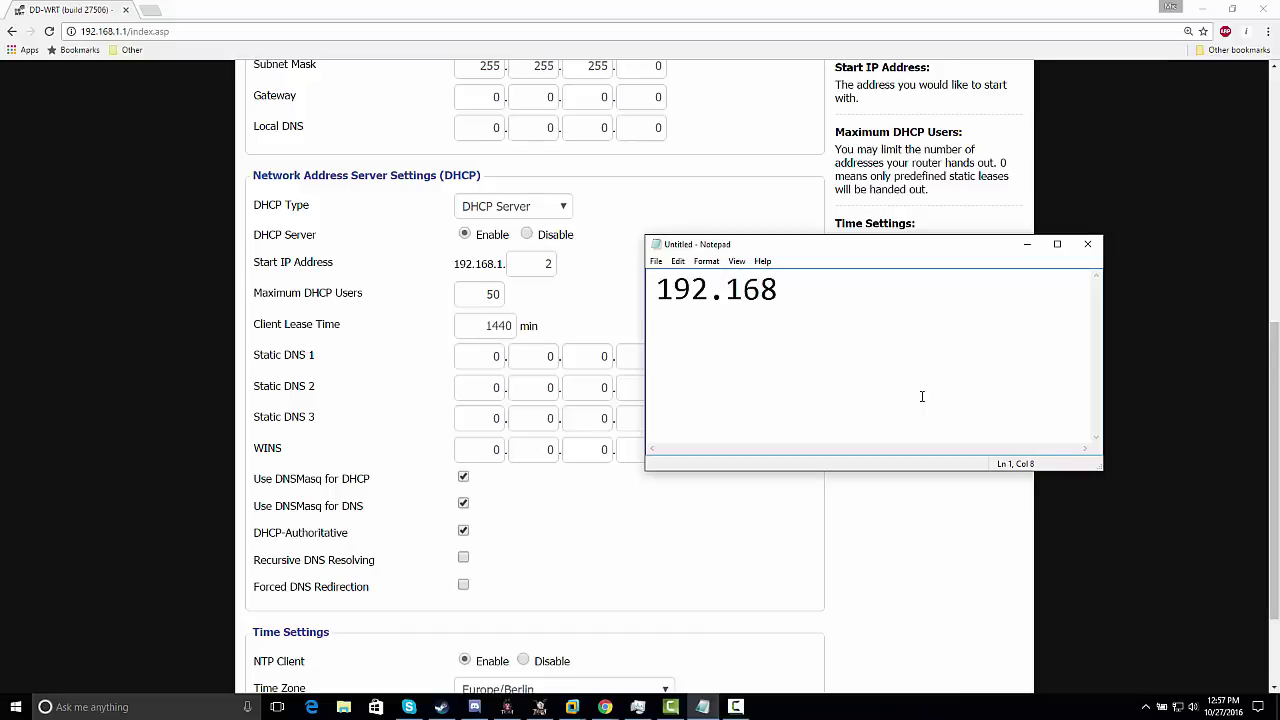
text(.1.2-50)
drag(853, 290, 843, 292)
text(1)
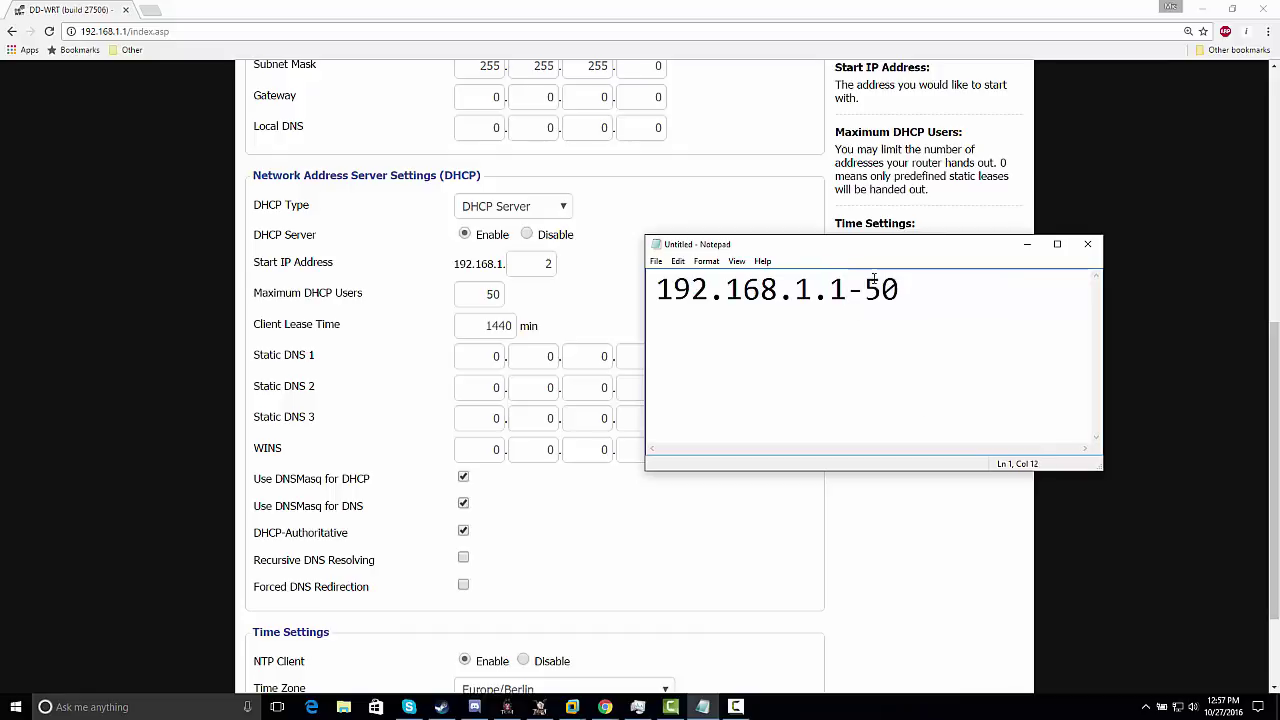
key(BackSpace)
text(2)
drag(848, 254, 1000, 399)
Restore the router's Maximum DHCP Users value to 50
click(803, 317)
drag(478, 294, 522, 299)
text(415)
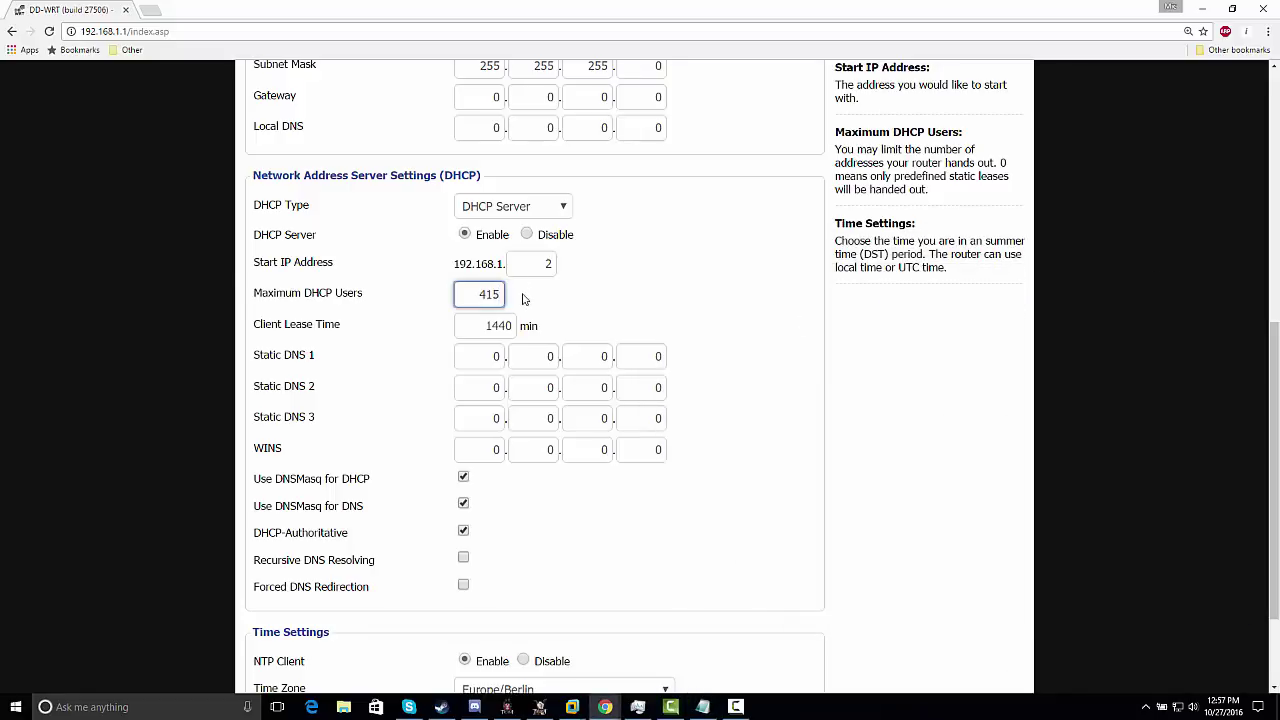
key(BackSpace)
key(BackSpace)
key(BackSpace)
text(150)
key(BackSpace)
key(BackSpace)
text(50)
Go to Services > VPN and set the PPTP Server to Disable
scroll(403, 425, up, 5)
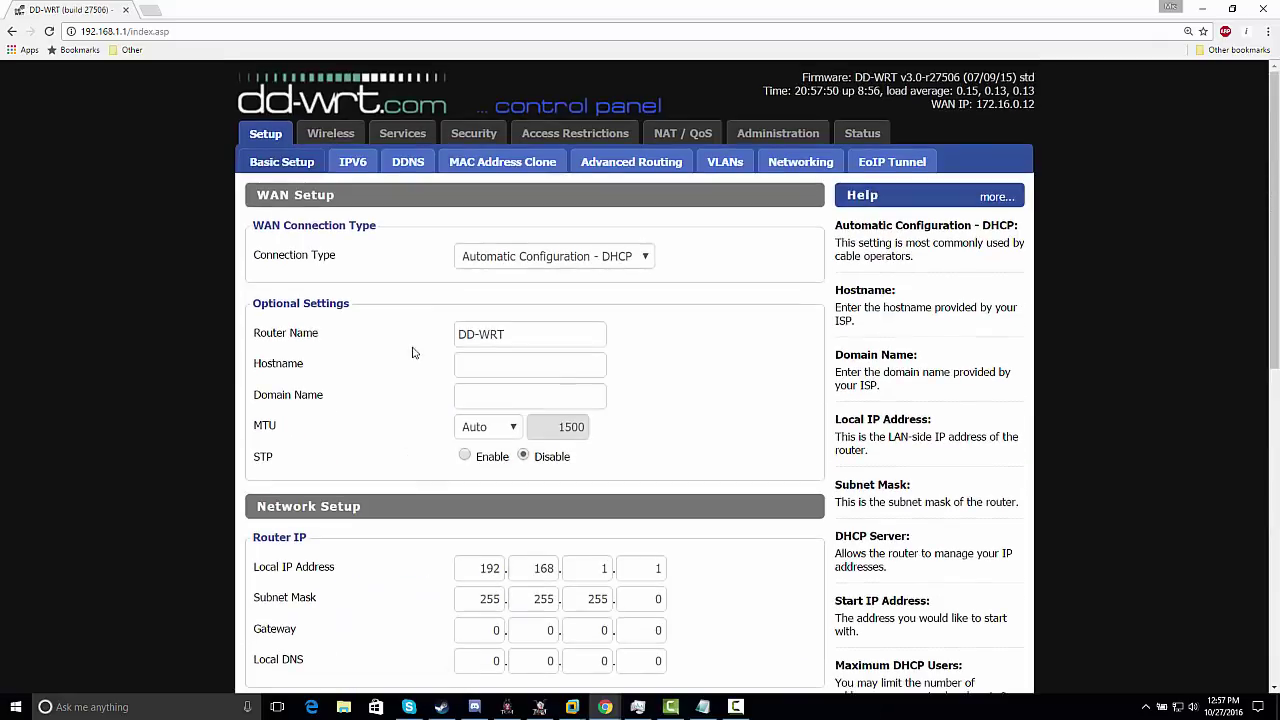
click(408, 133)
click(520, 162)
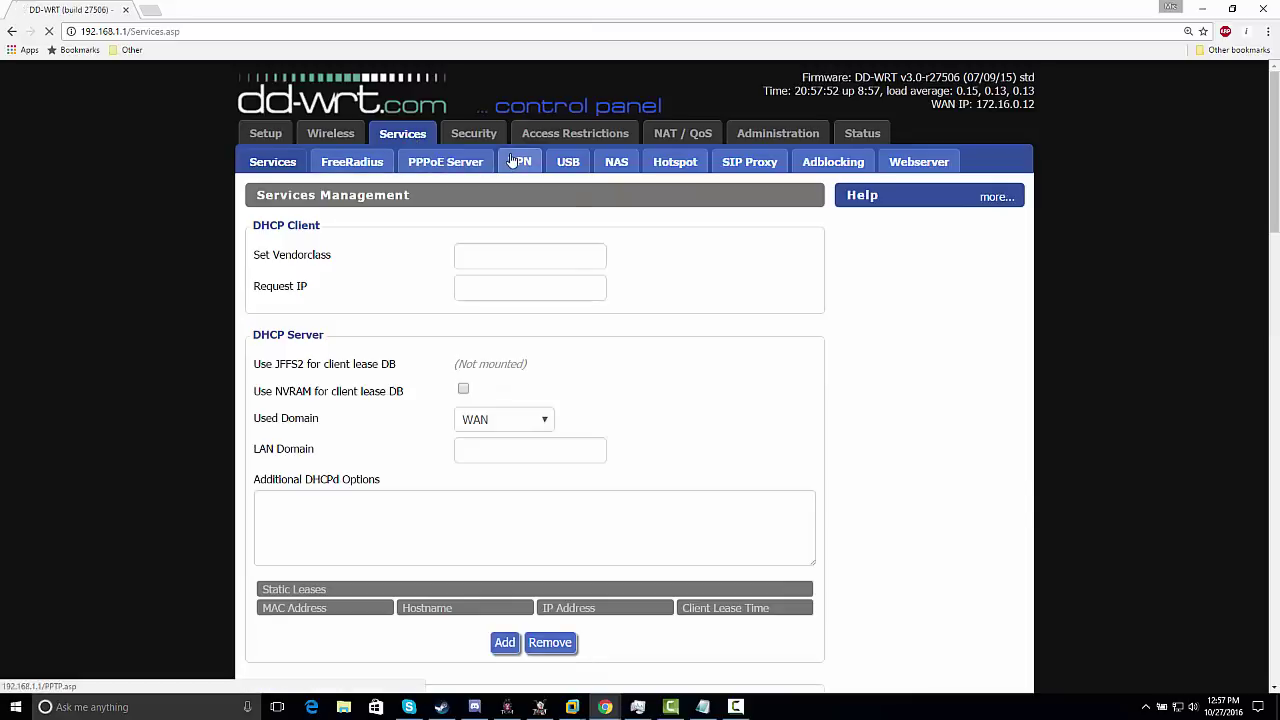
scroll(399, 308, down, 1)
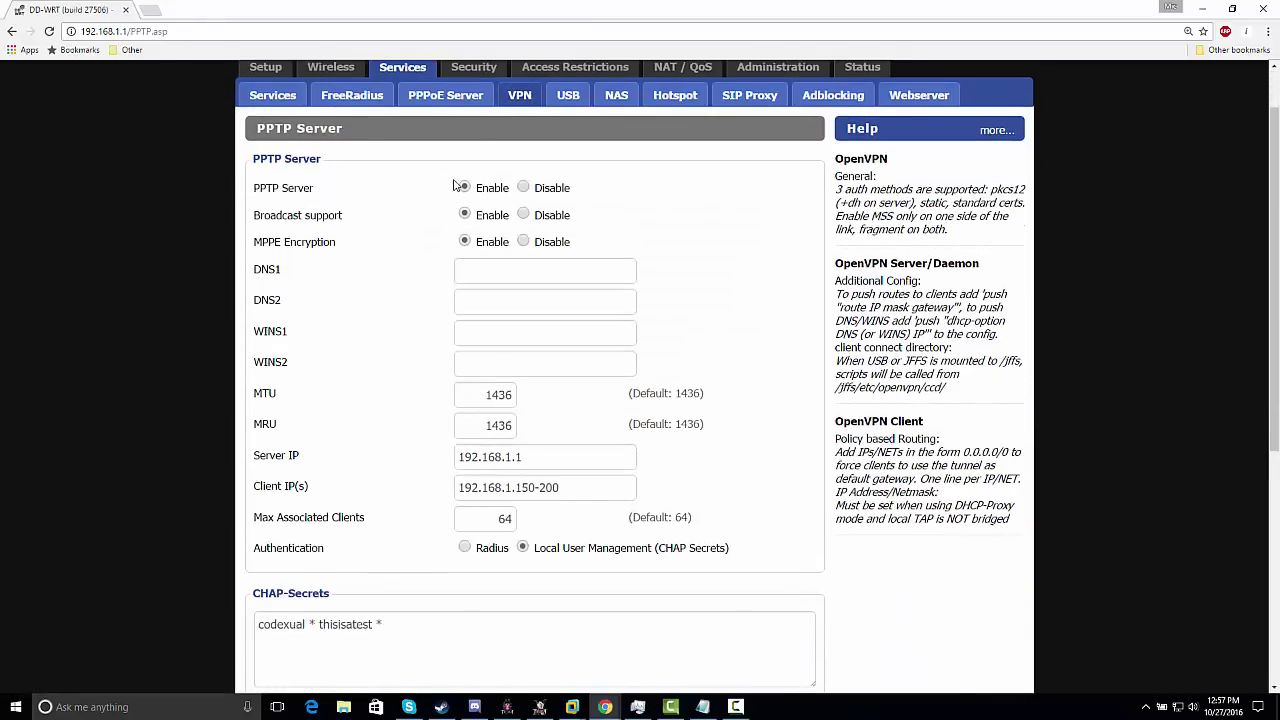
click(523, 187)
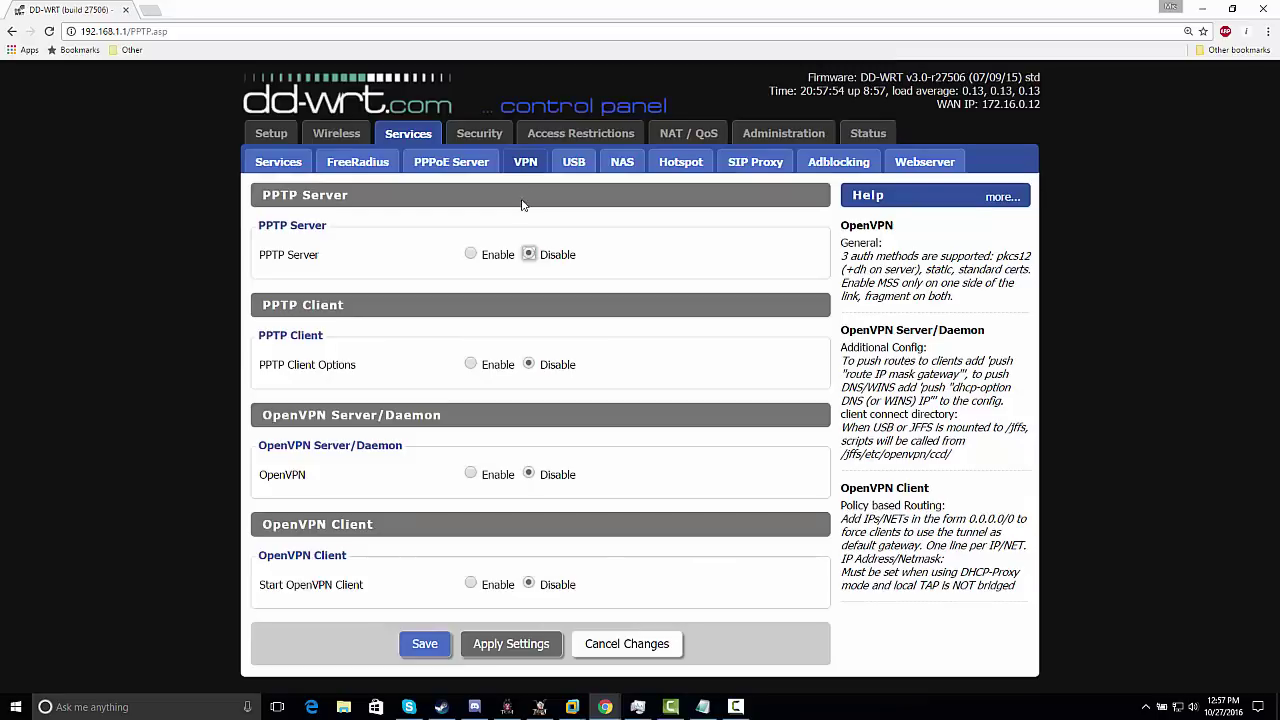
Set the PPTP Server to Enable
click(479, 257)
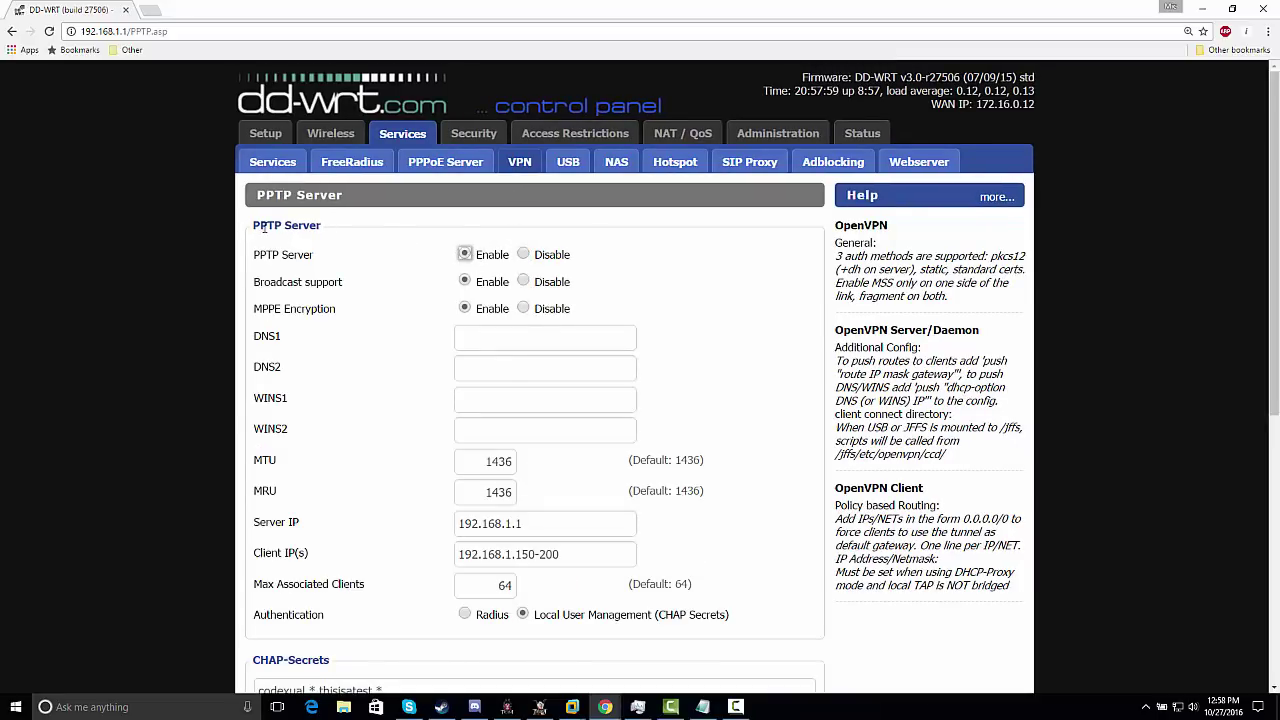
drag(255, 226, 314, 223)
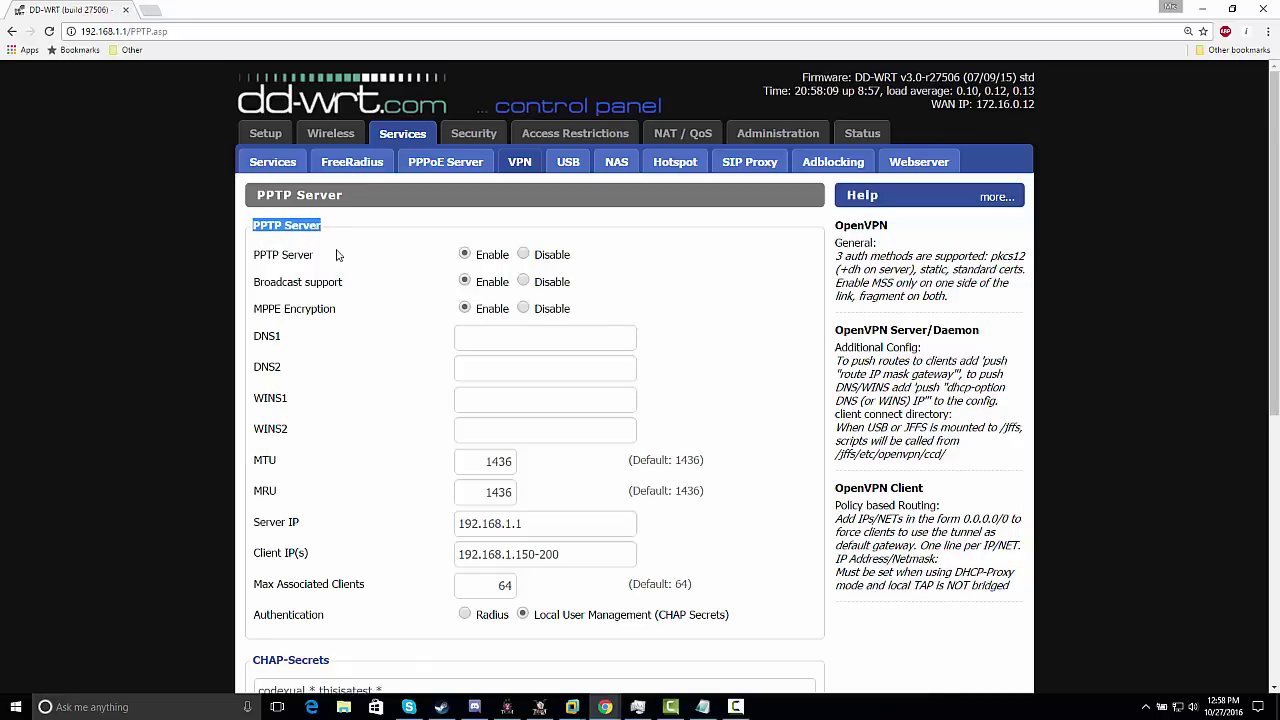
scroll(340, 255, down, 2)
scroll(340, 258, up, 1)
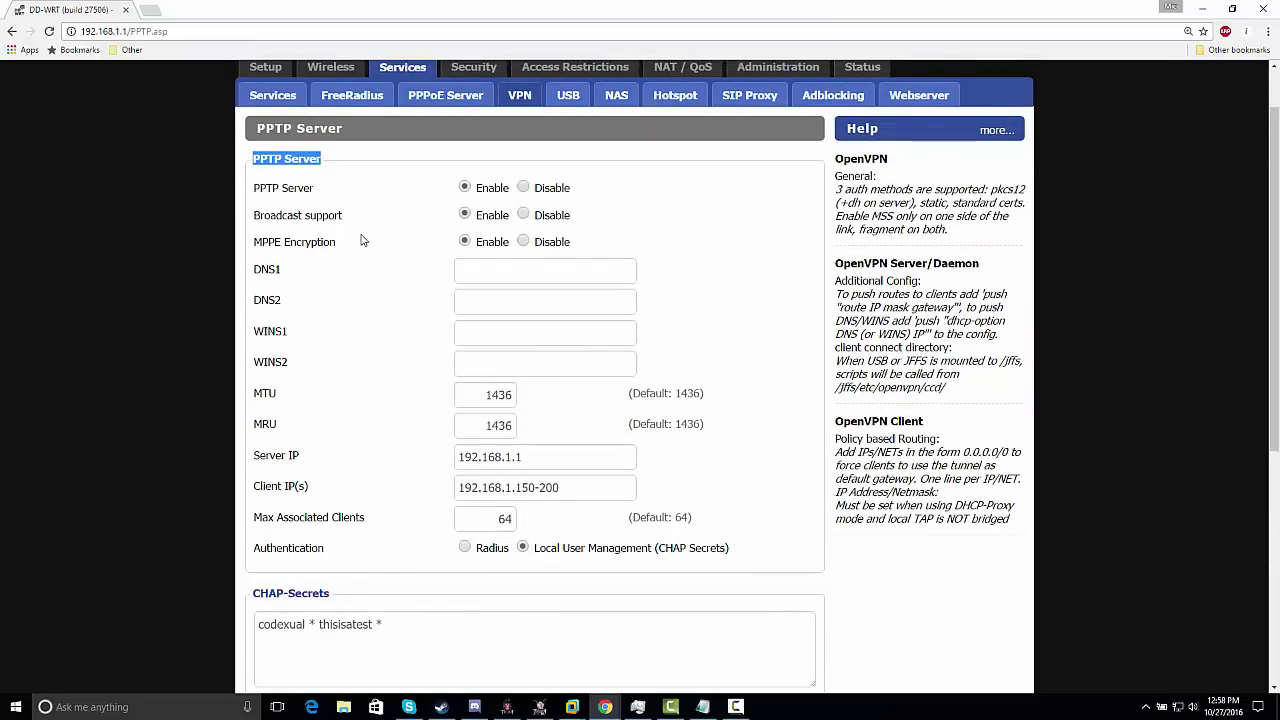
scroll(366, 243, down, 4)
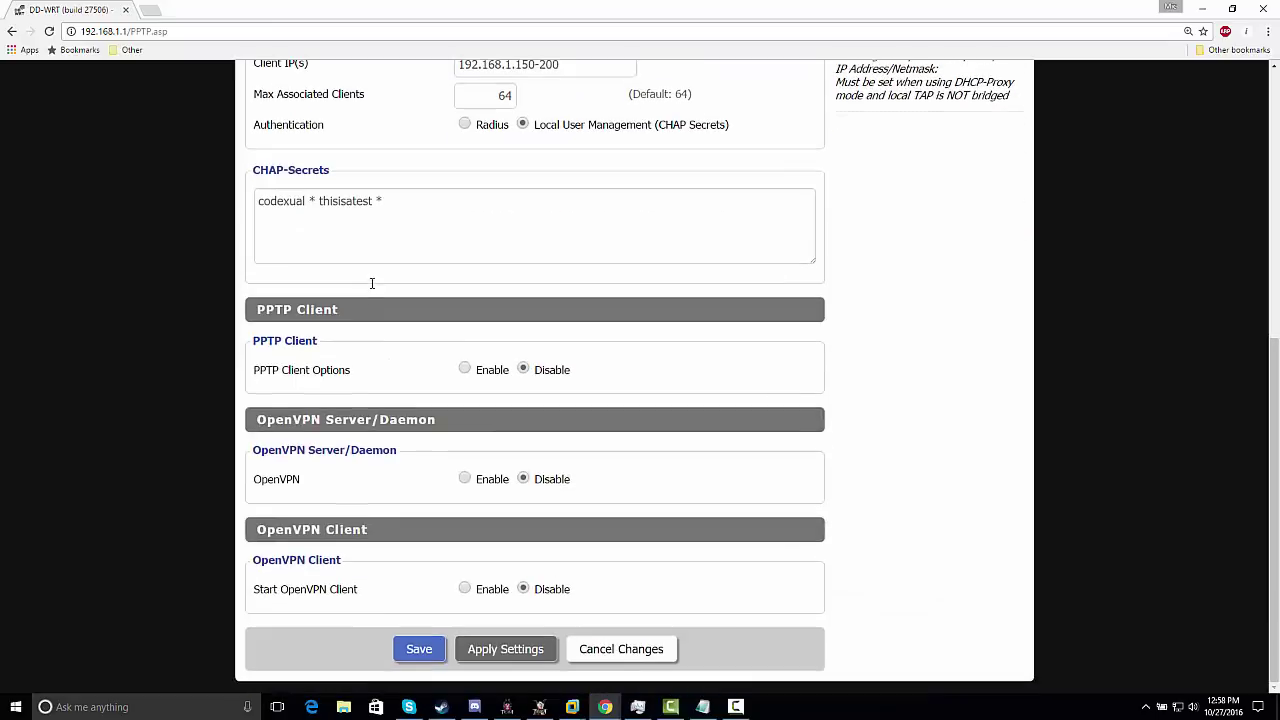
Toggle the OpenVPN server on and off, enable the OpenVPN client, and open a new tab
click(465, 478)
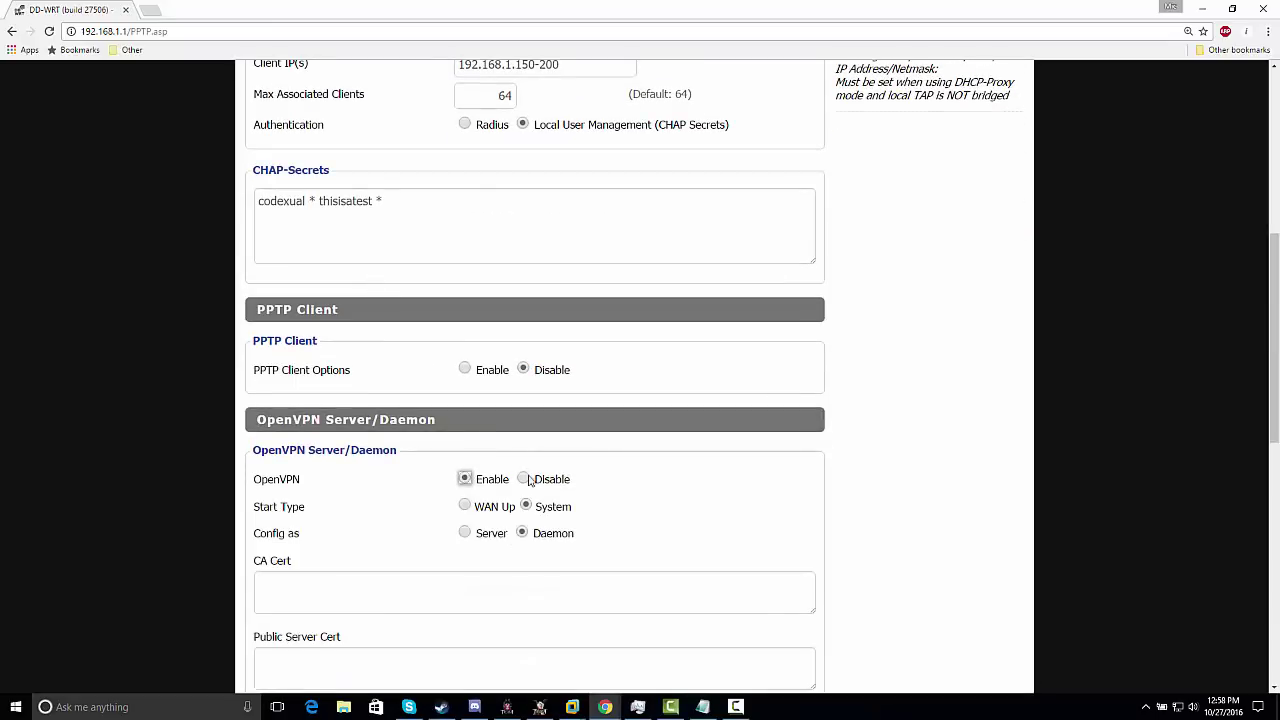
click(524, 479)
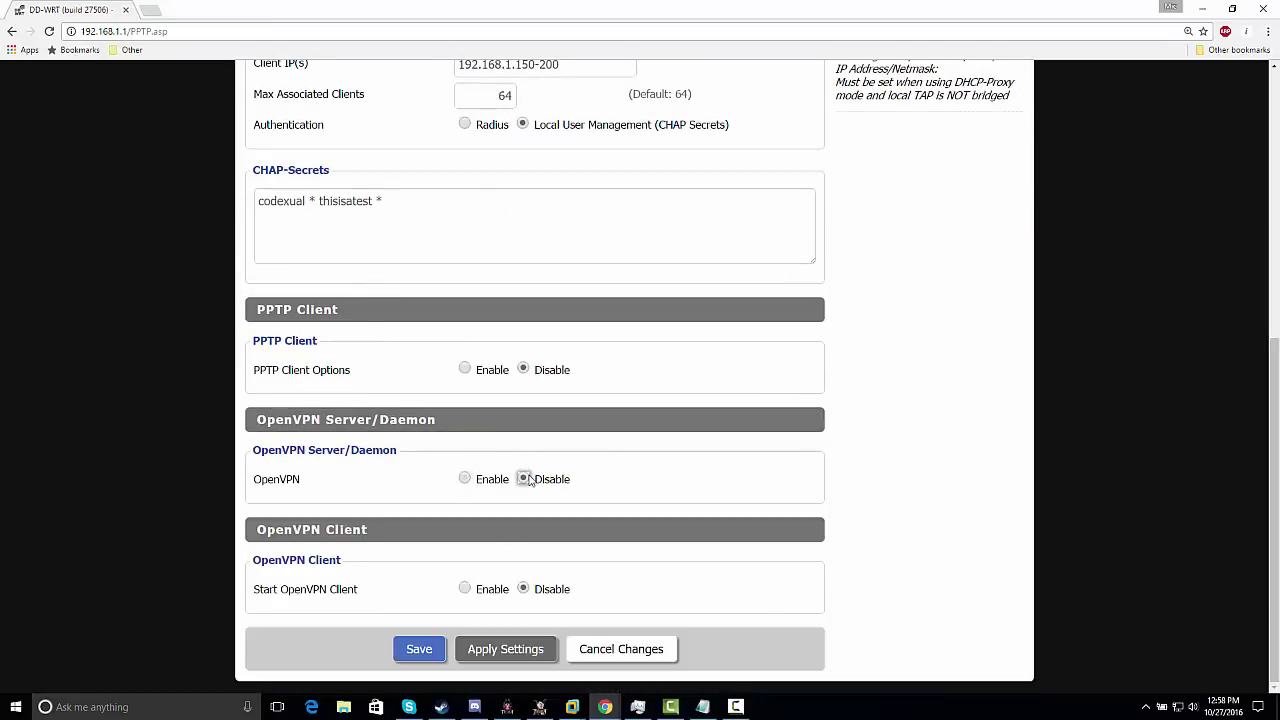
click(465, 478)
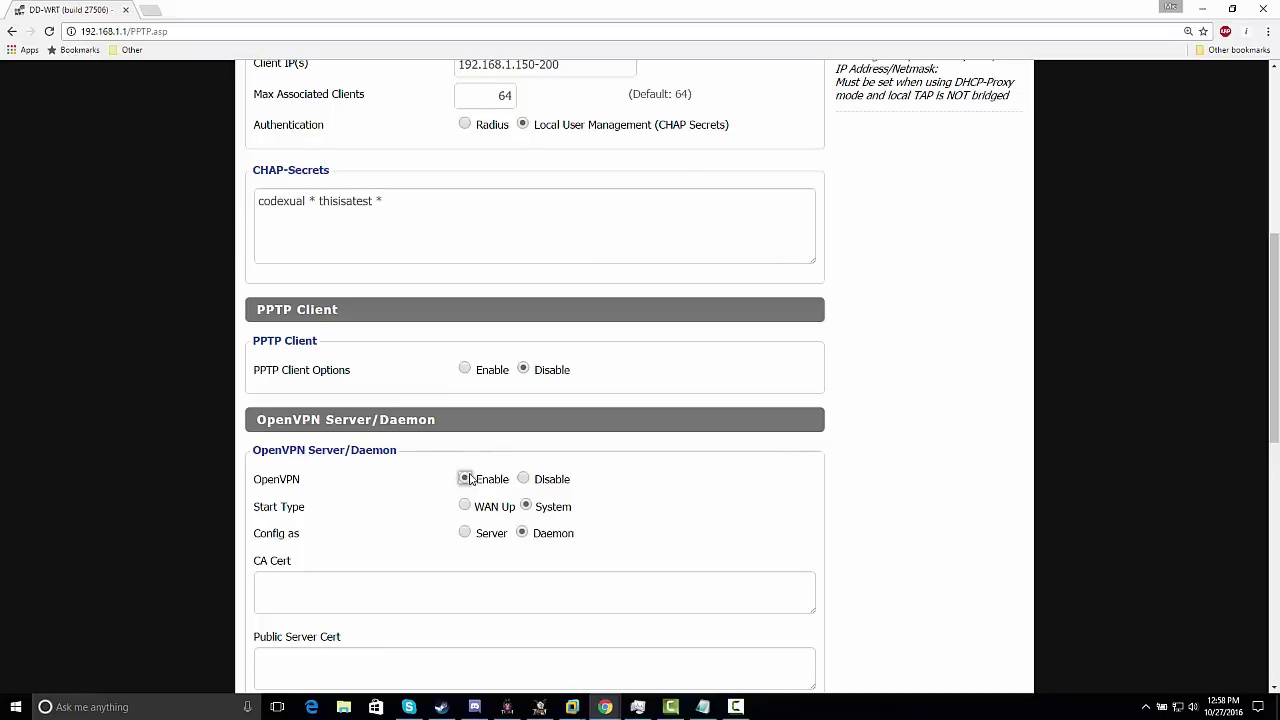
click(524, 479)
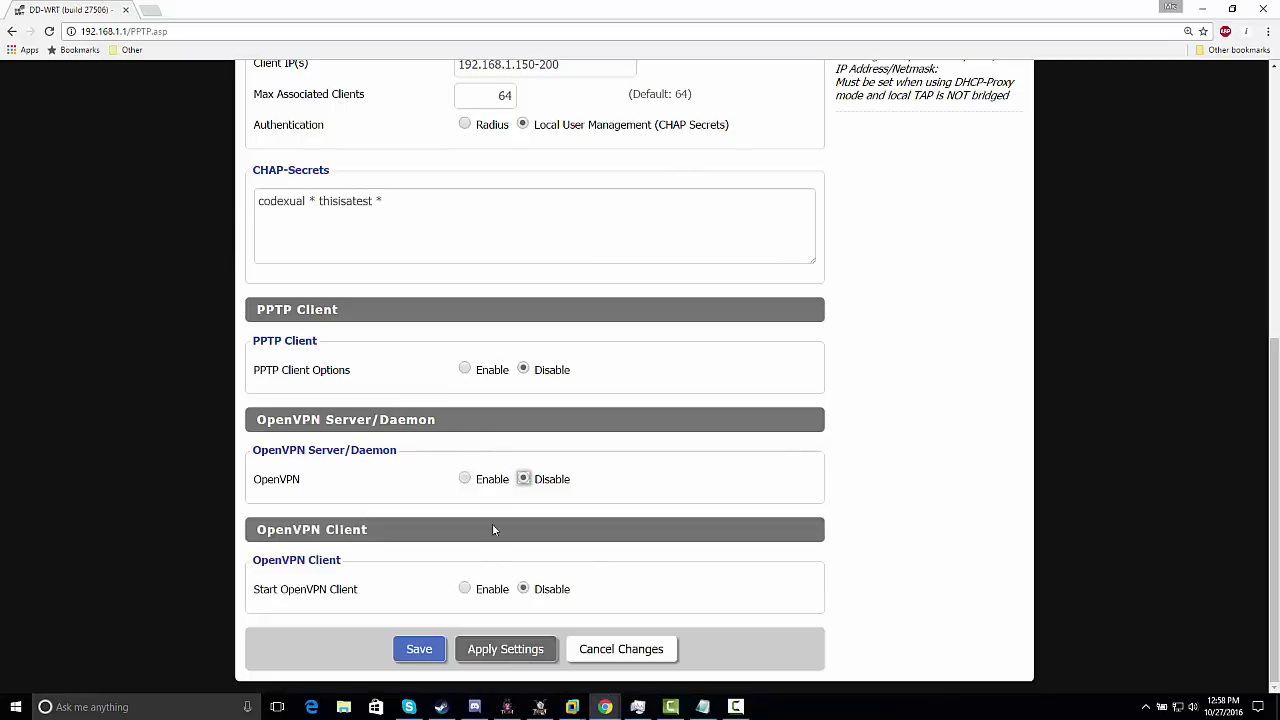
click(465, 588)
scroll(485, 582, down, 3)
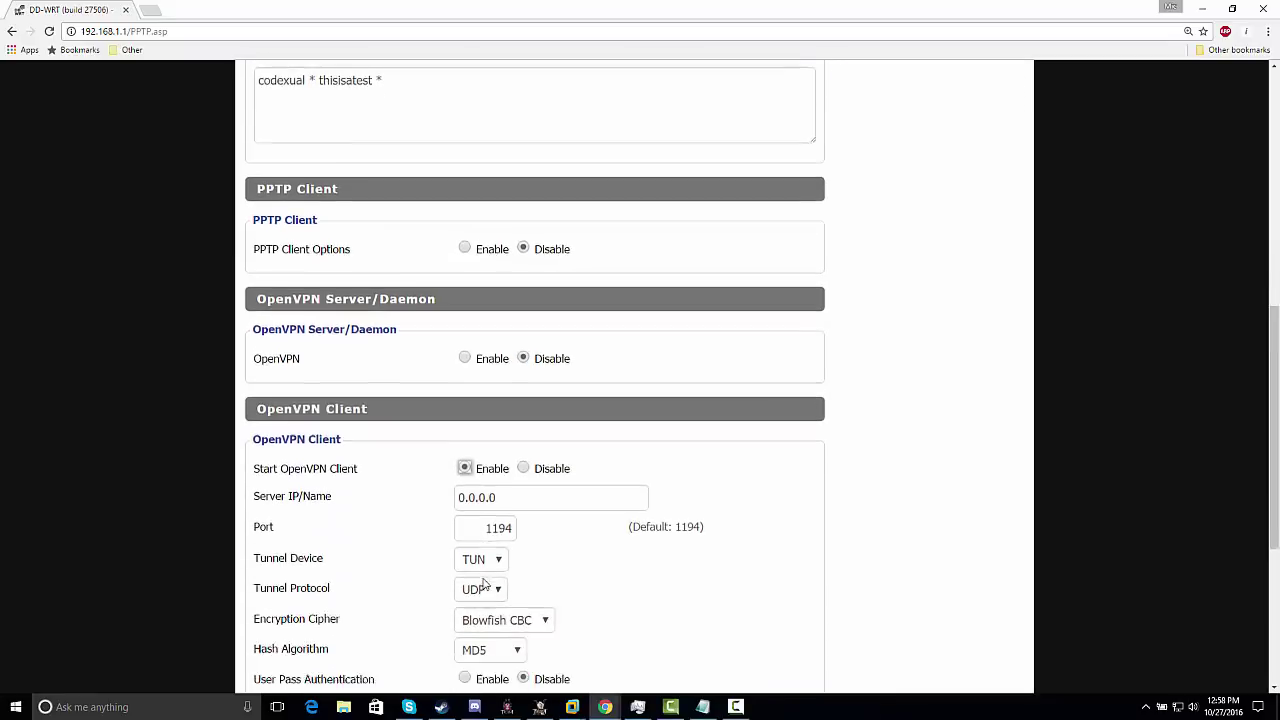
scroll(489, 576, down, 3)
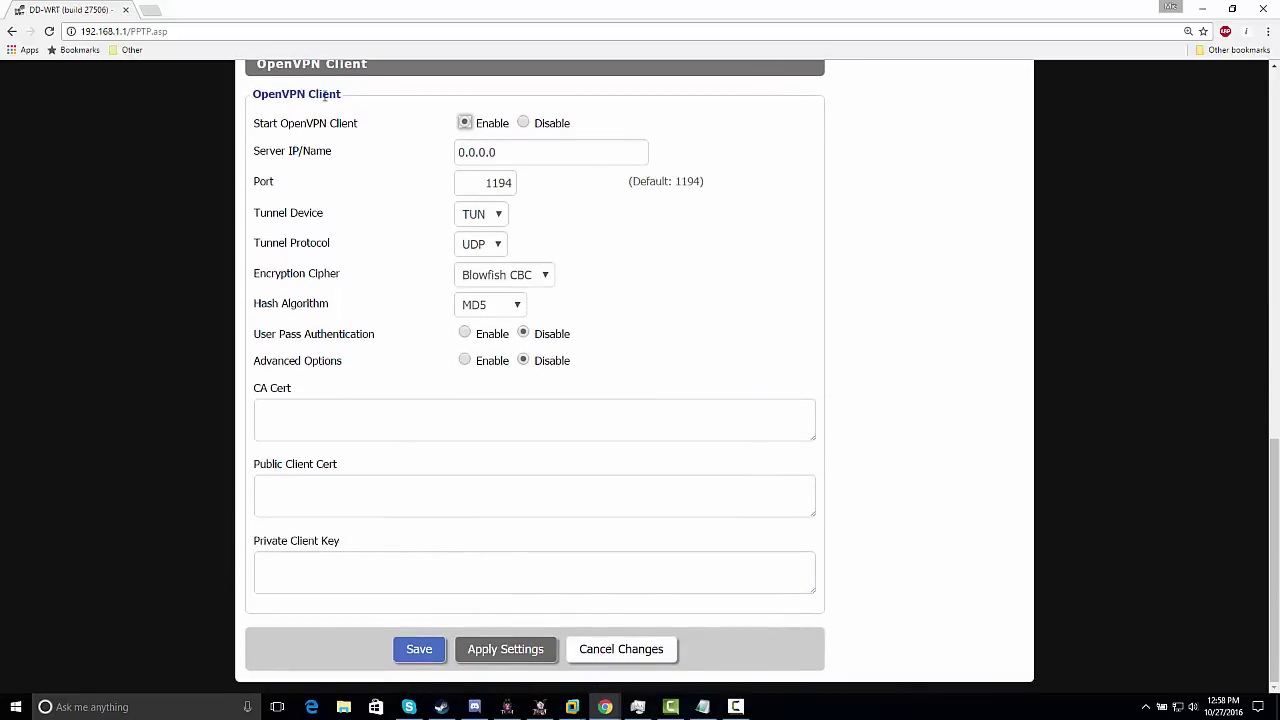
click(153, 12)
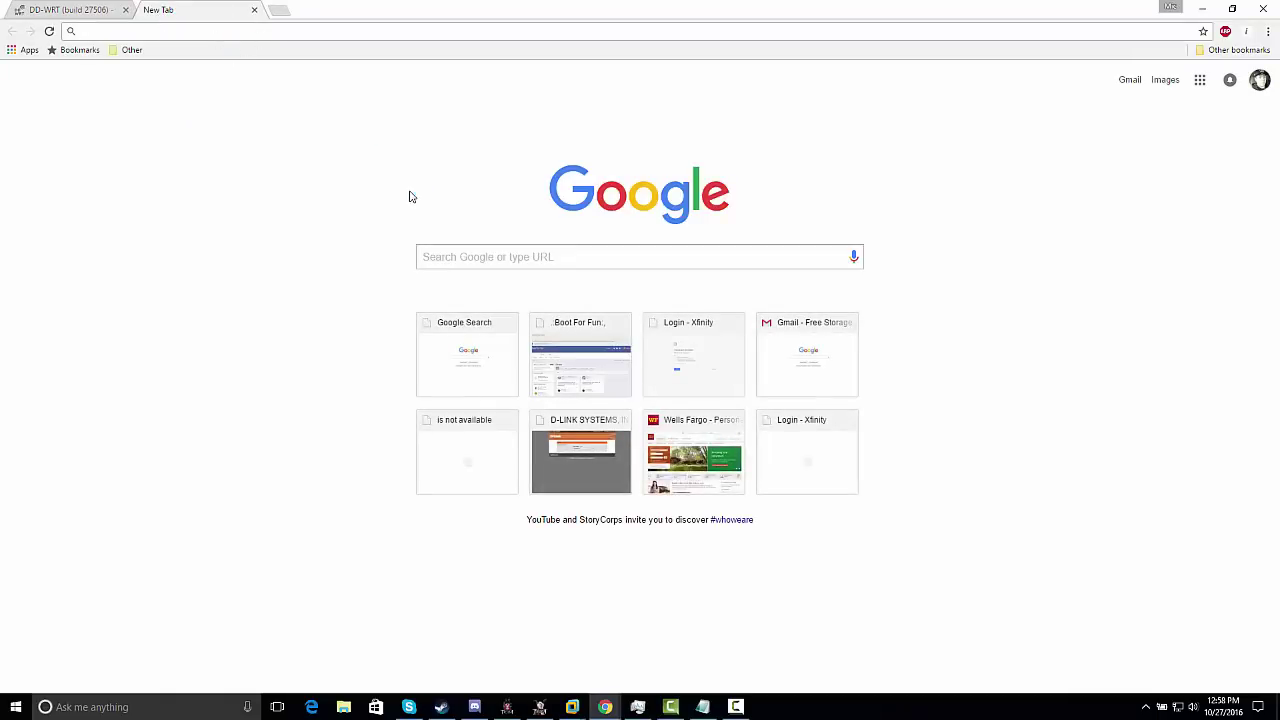
Search for 'hma', open the HMA VPN Access site, then return to the DD-WRT tab
text(hma)
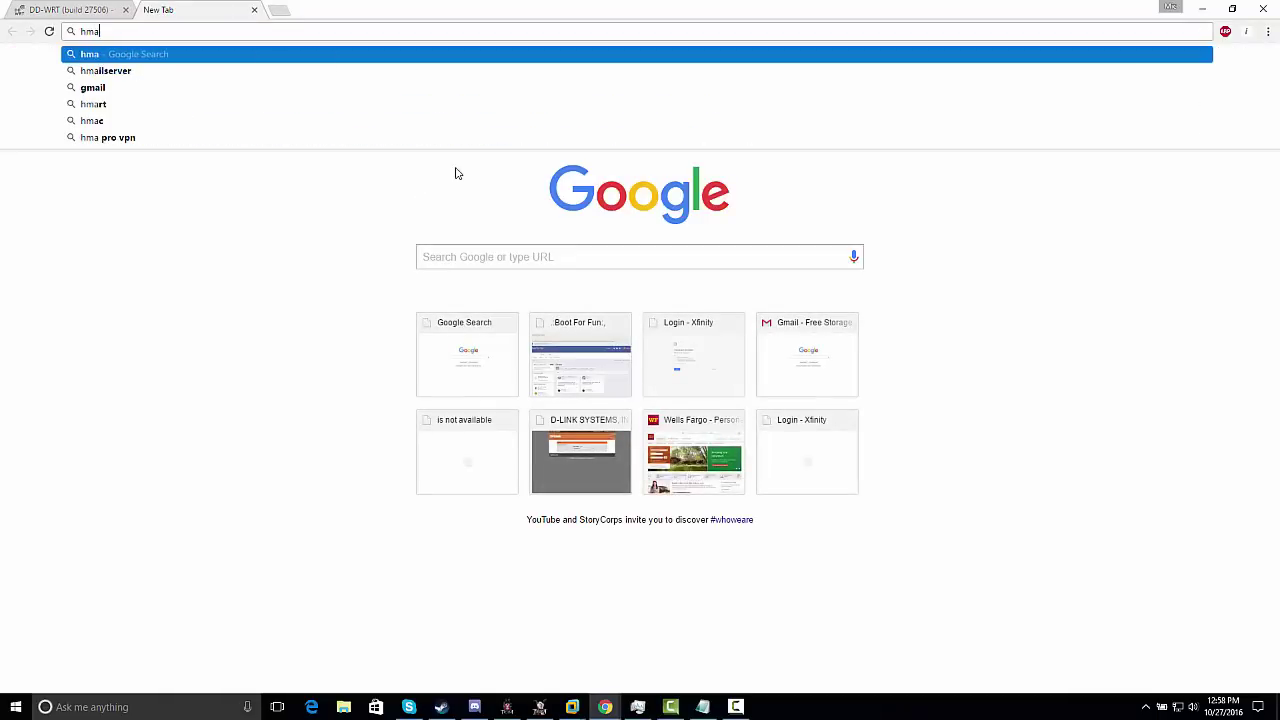
key(Return)
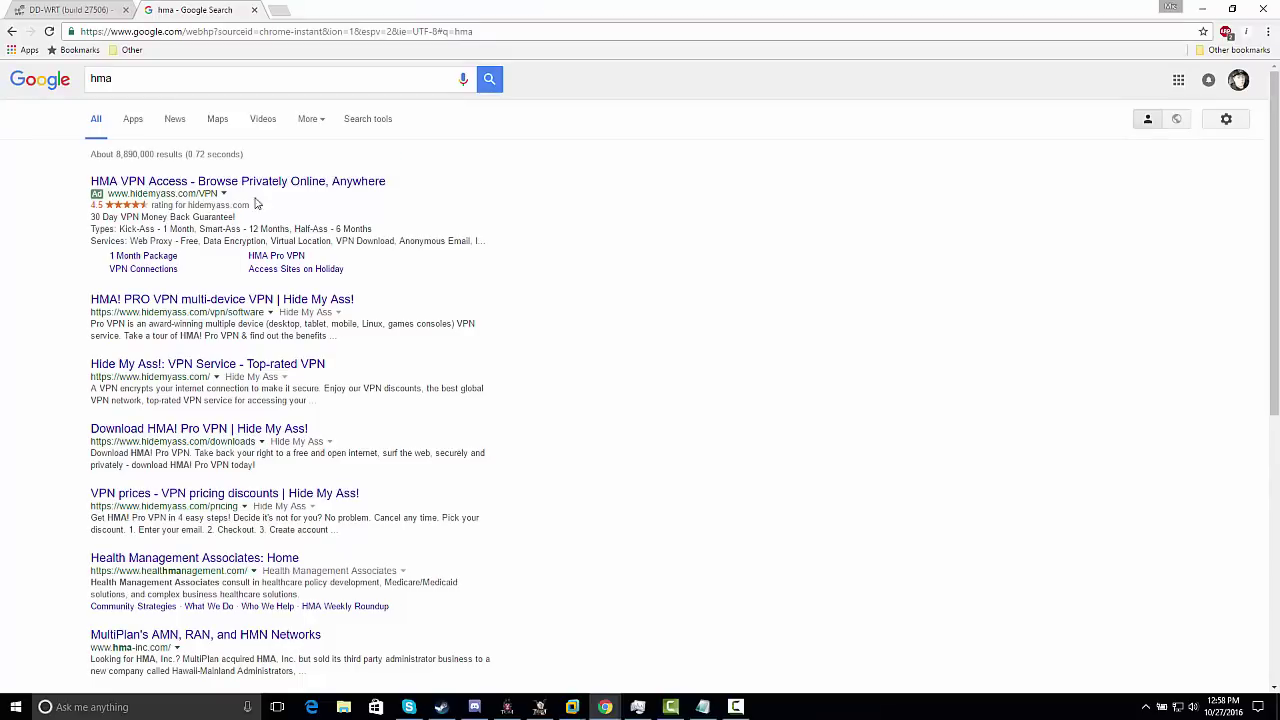
click(222, 183)
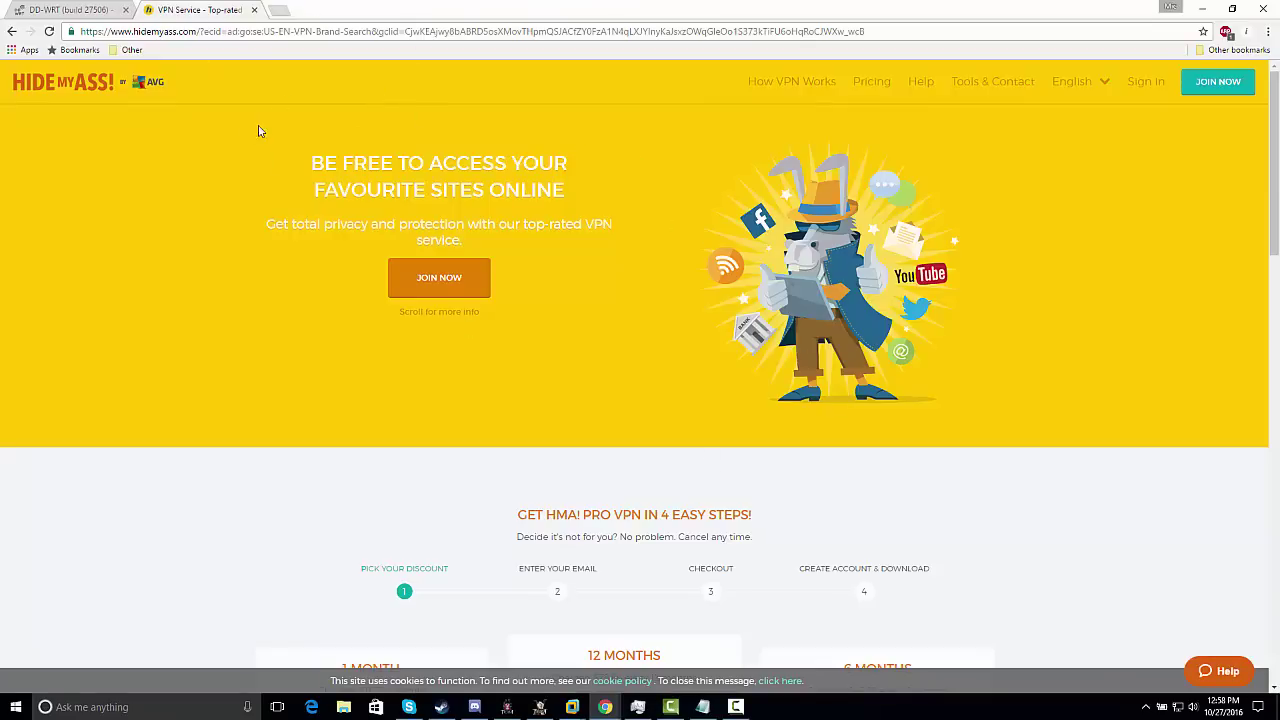
click(72, 8)
scroll(338, 356, up, 2)
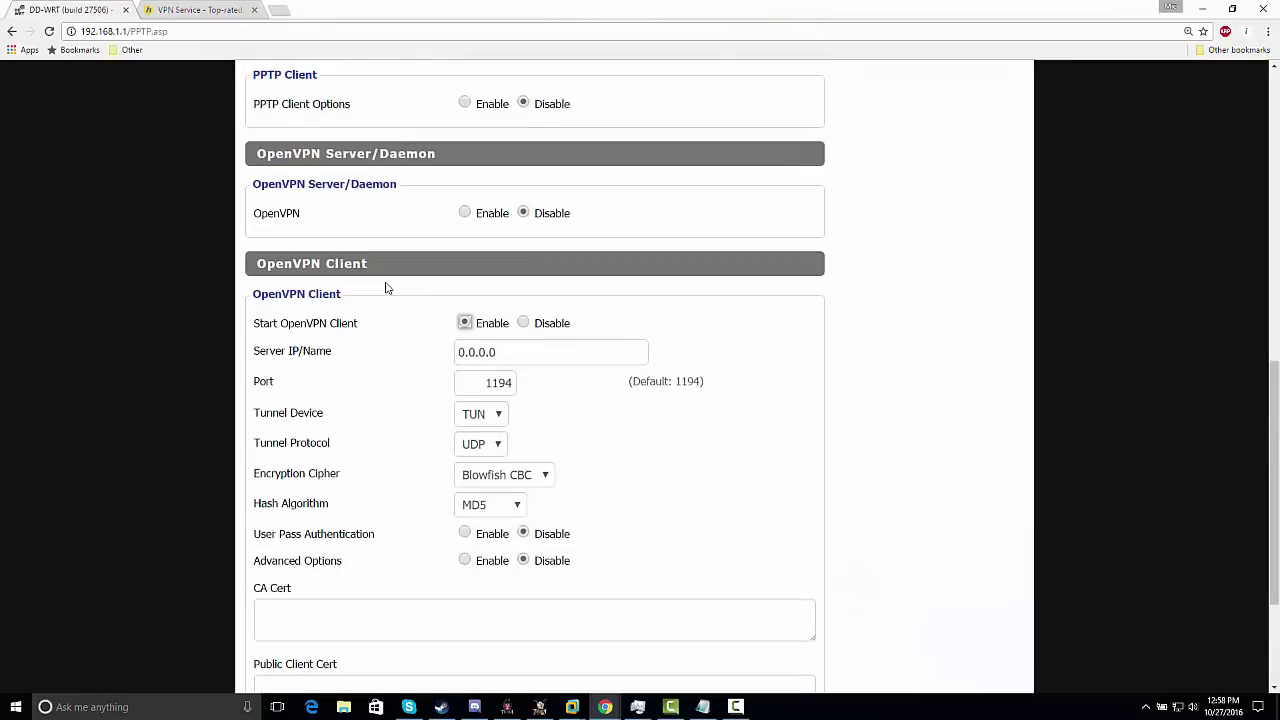
Disable the OpenVPN client and check the PPTP Server IP reads 192.168.1.1
click(523, 323)
scroll(527, 335, up, 5)
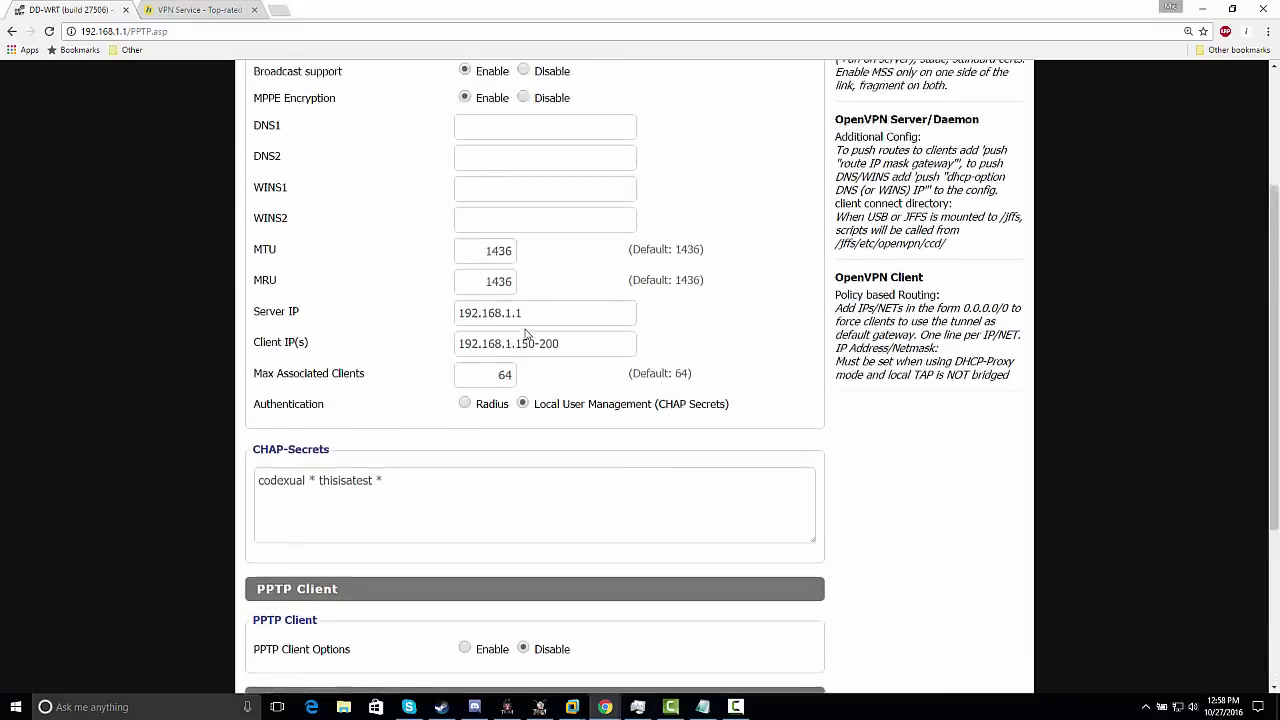
drag(452, 212, 423, 126)
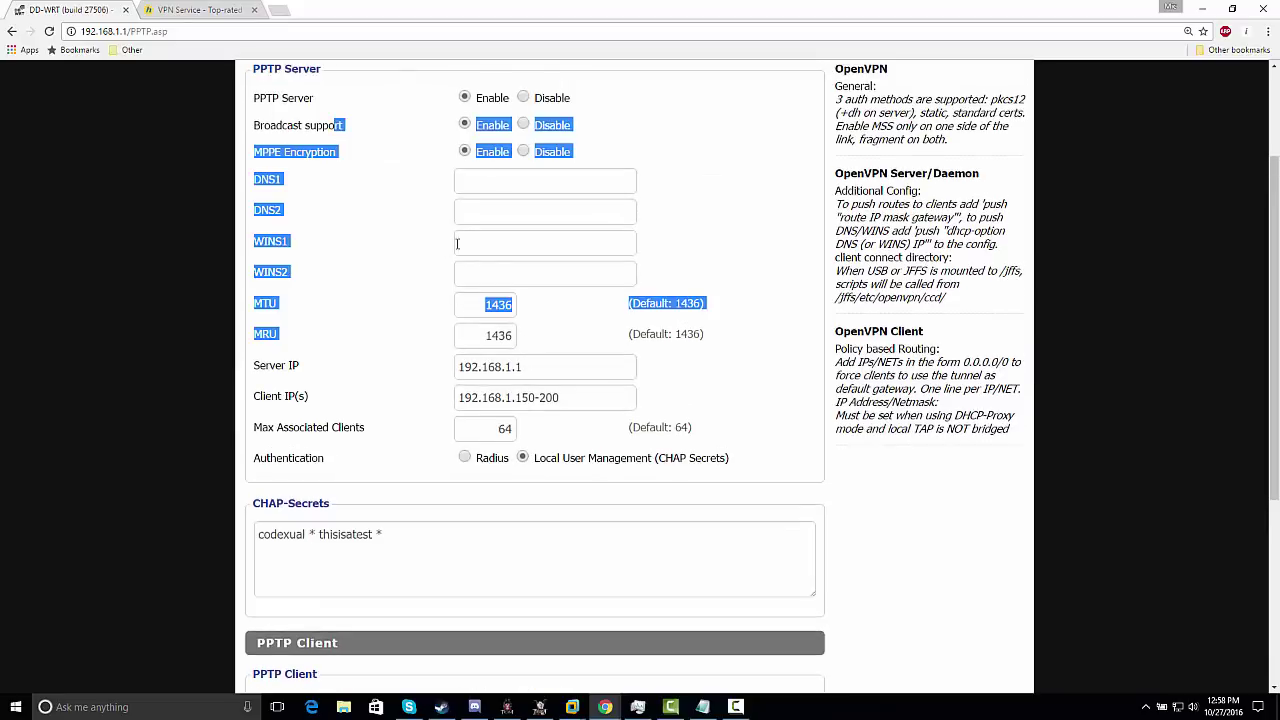
click(363, 177)
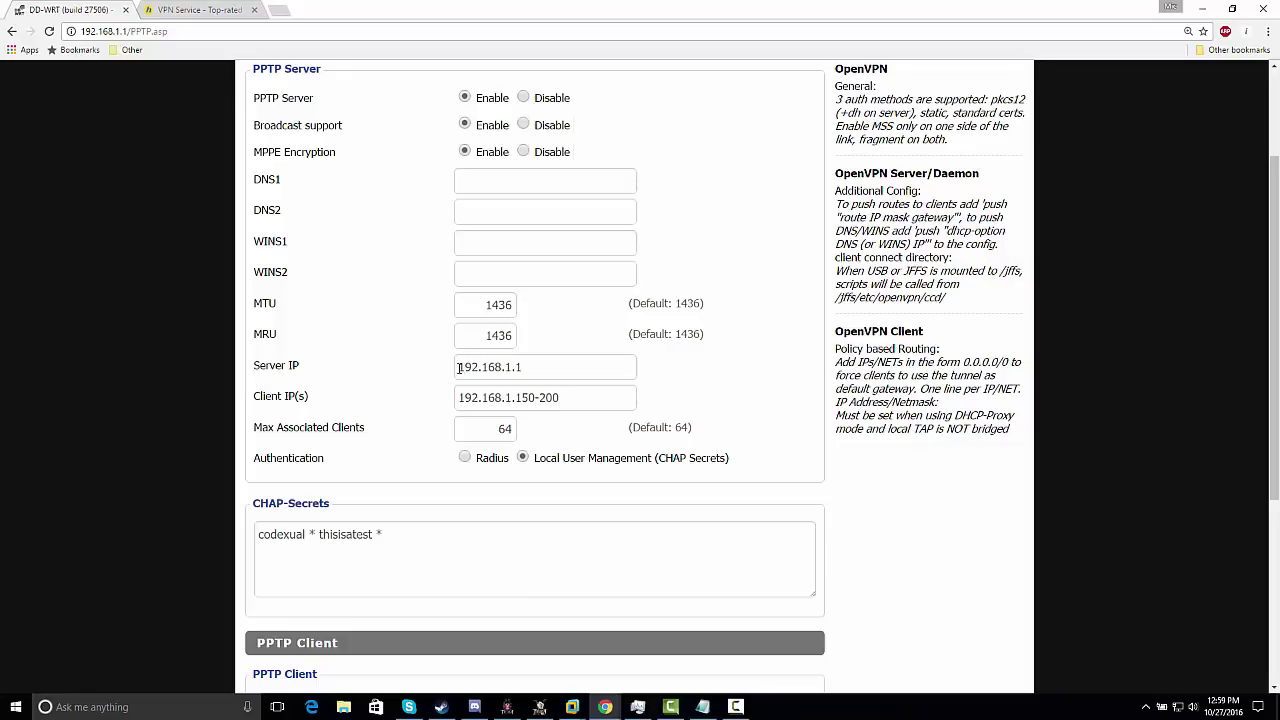
drag(459, 368, 614, 366)
drag(456, 378, 545, 379)
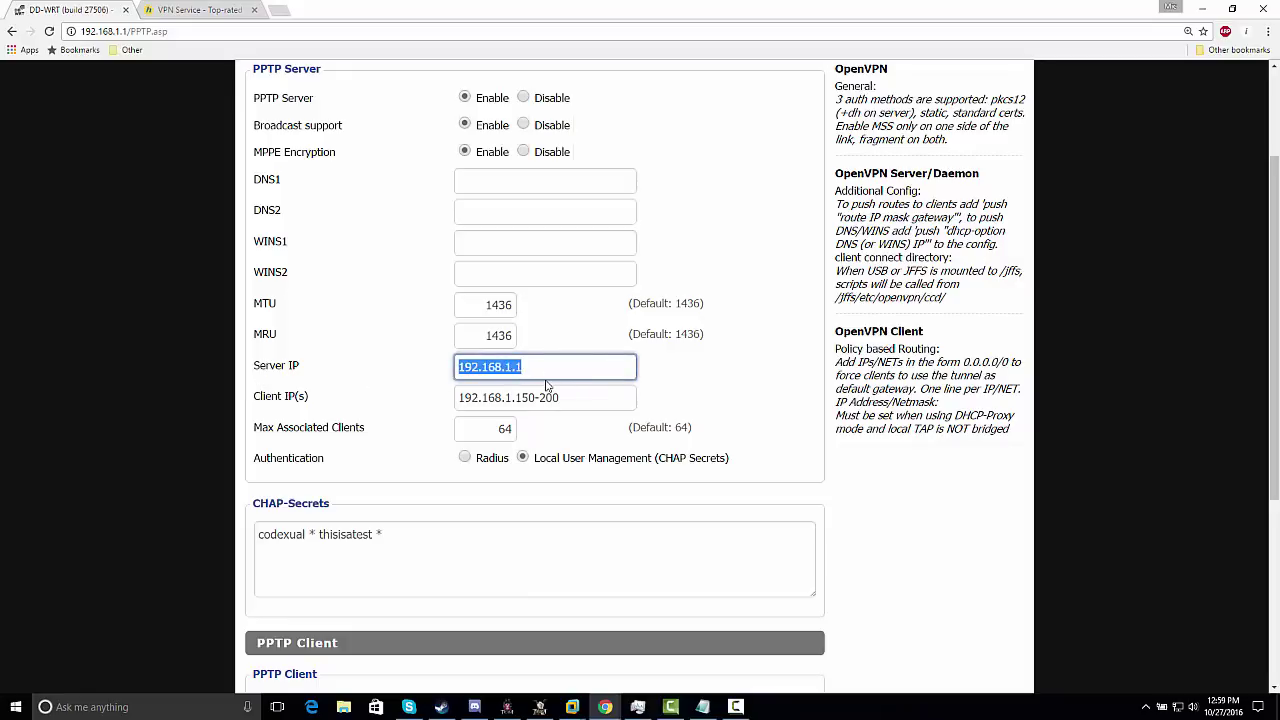
mouse_move(518, 367)
mouse_down()
mouse_move(371, 360)
mouse_move(540, 366)
mouse_up()
click(540, 366)
Check the PPTP Client IP(s) range reads 192.168.1.150-200
scroll(535, 362, up, 1)
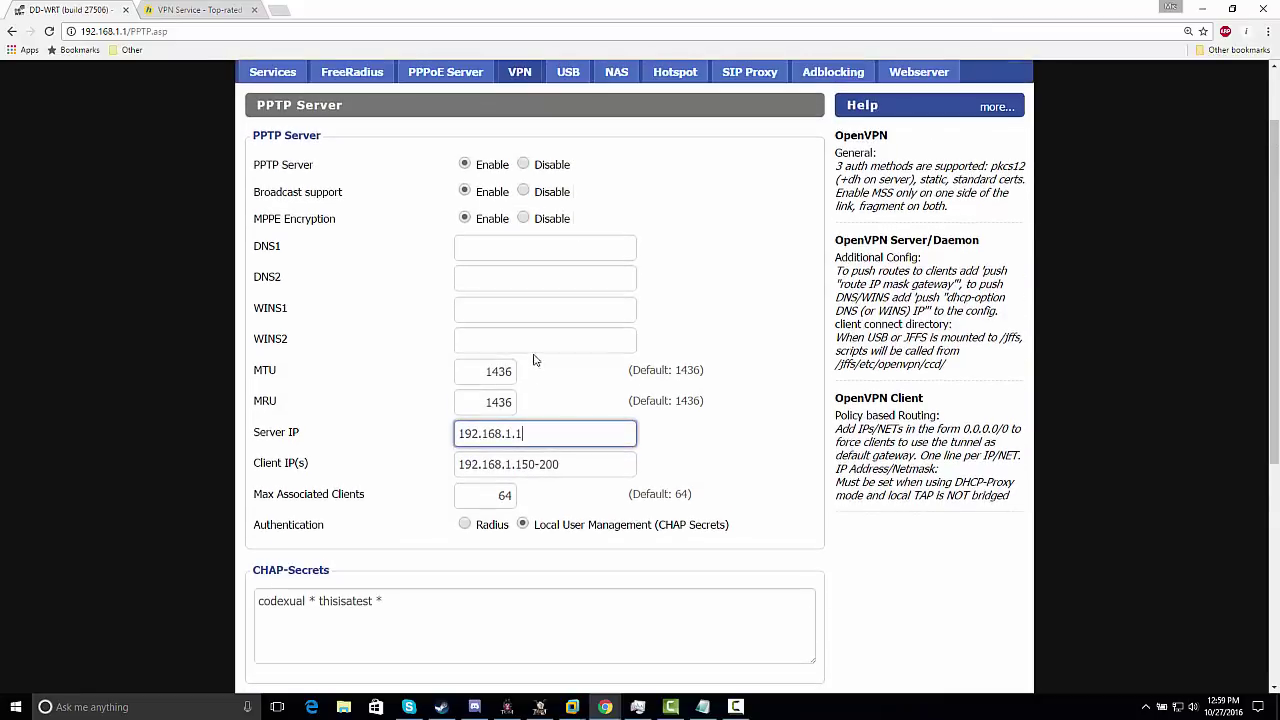
scroll(357, 371, down, 2)
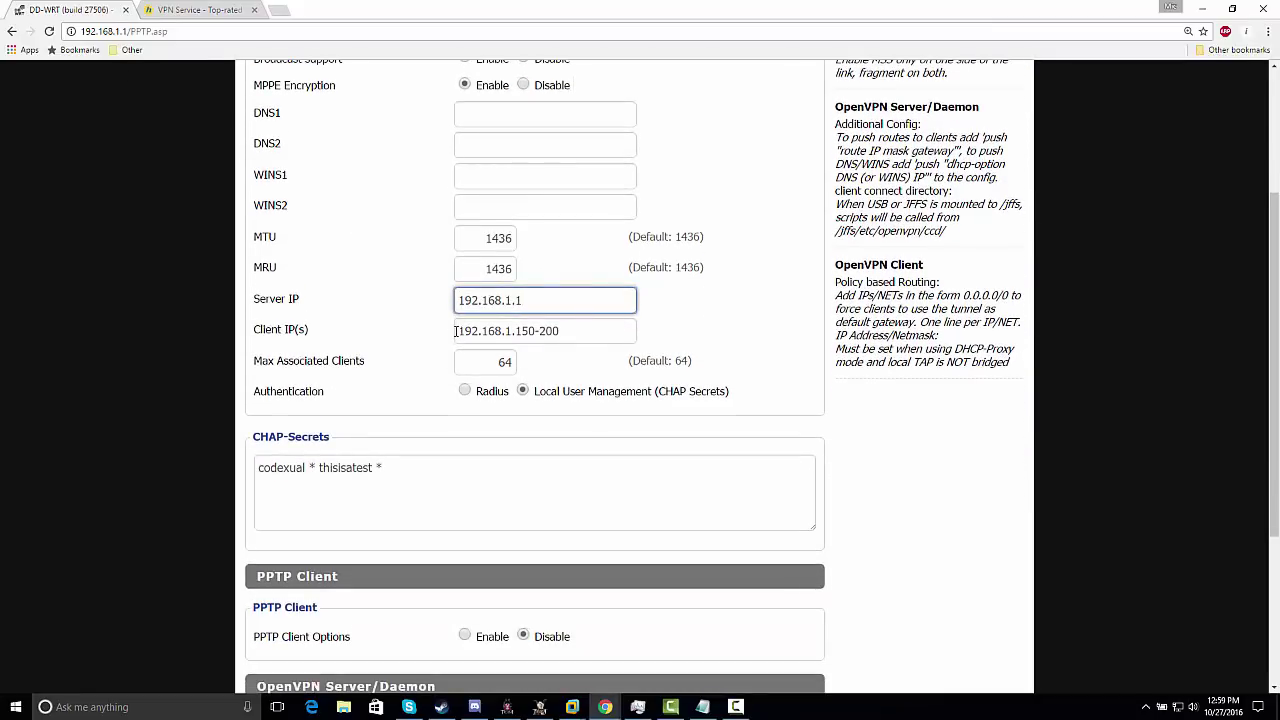
drag(456, 331, 566, 332)
click(516, 331)
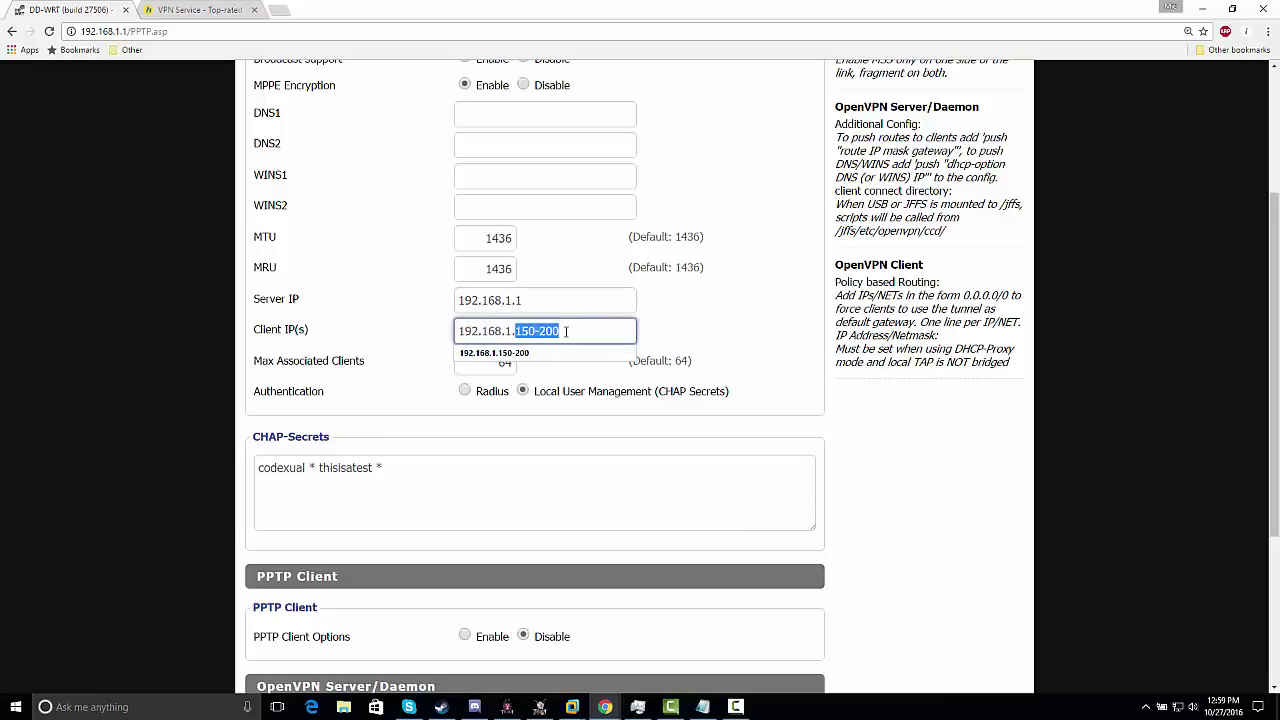
click(566, 332)
click(703, 707)
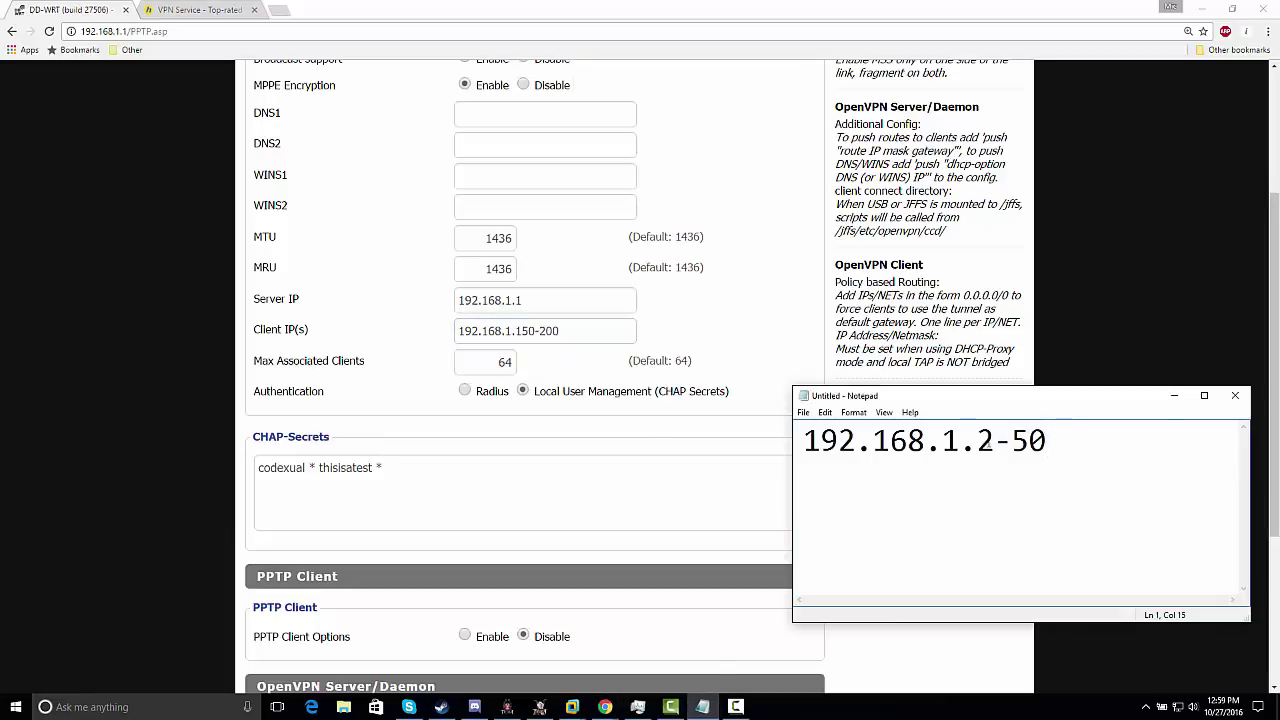
drag(977, 440, 1048, 441)
click(966, 473)
click(576, 338)
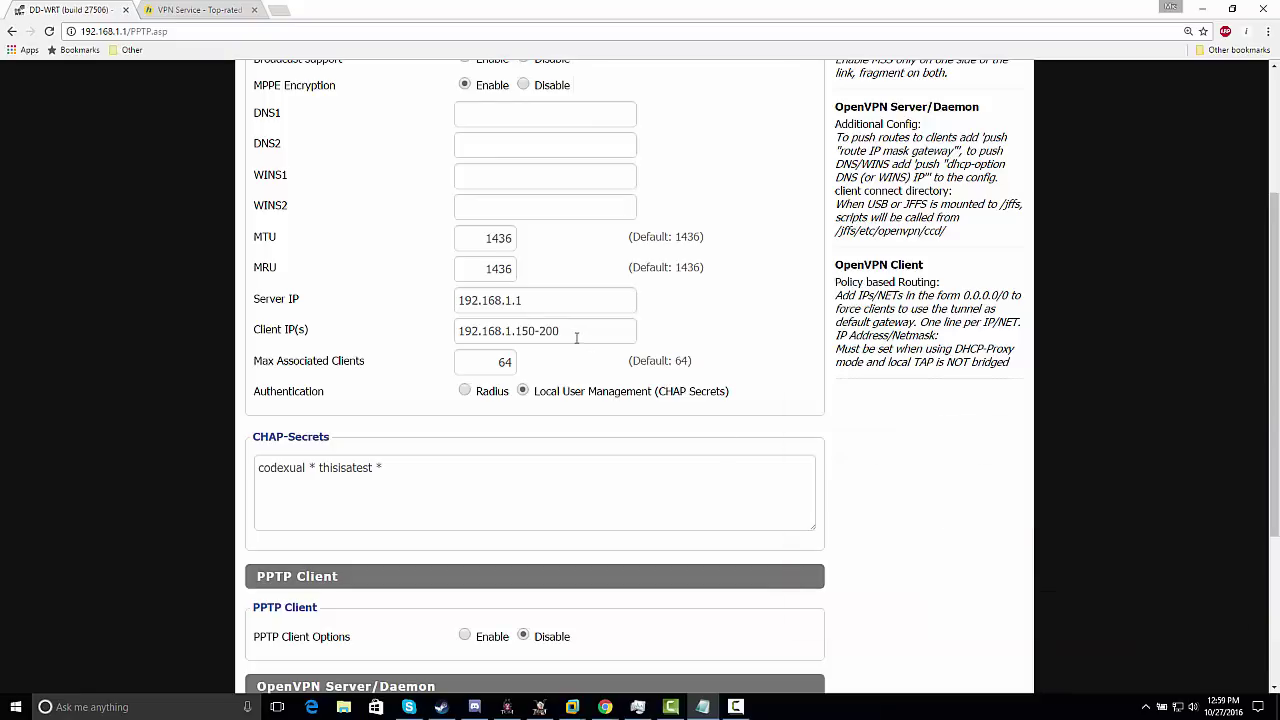
drag(576, 338, 518, 337)
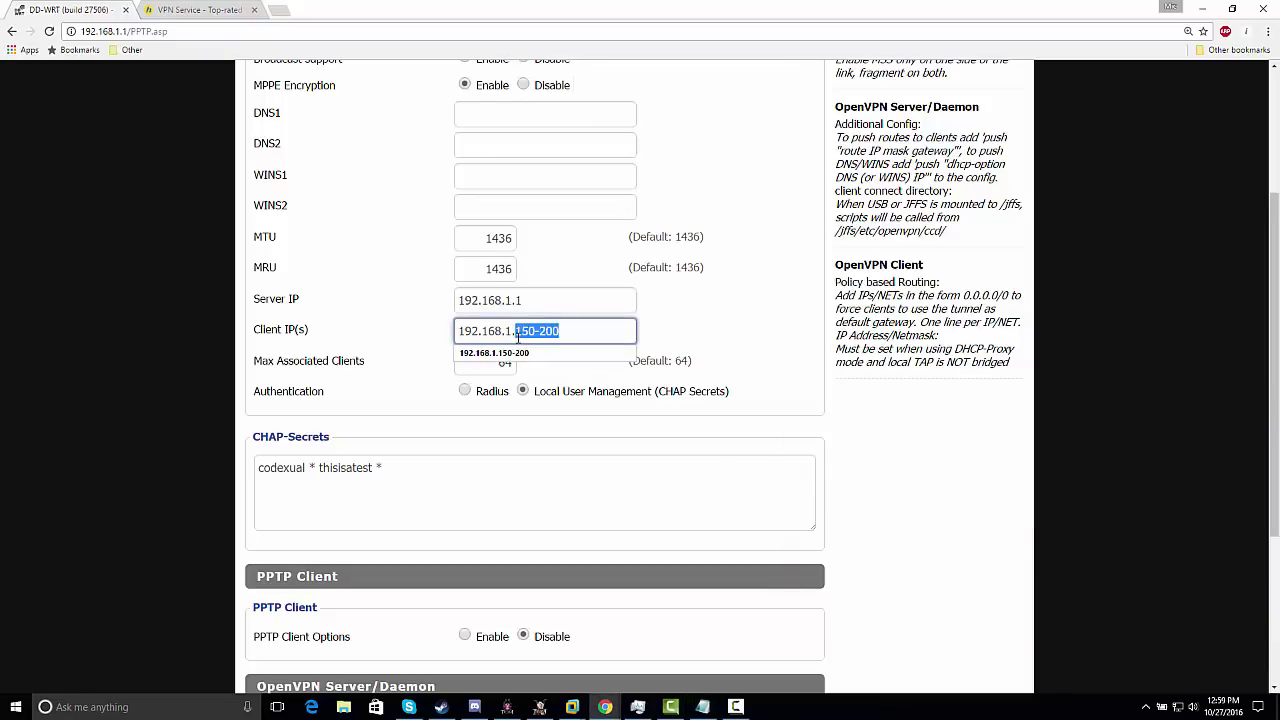
click(540, 328)
Leave Client IP(s) unchanged and confirm Max Associated Clients stays at 64
click(402, 322)
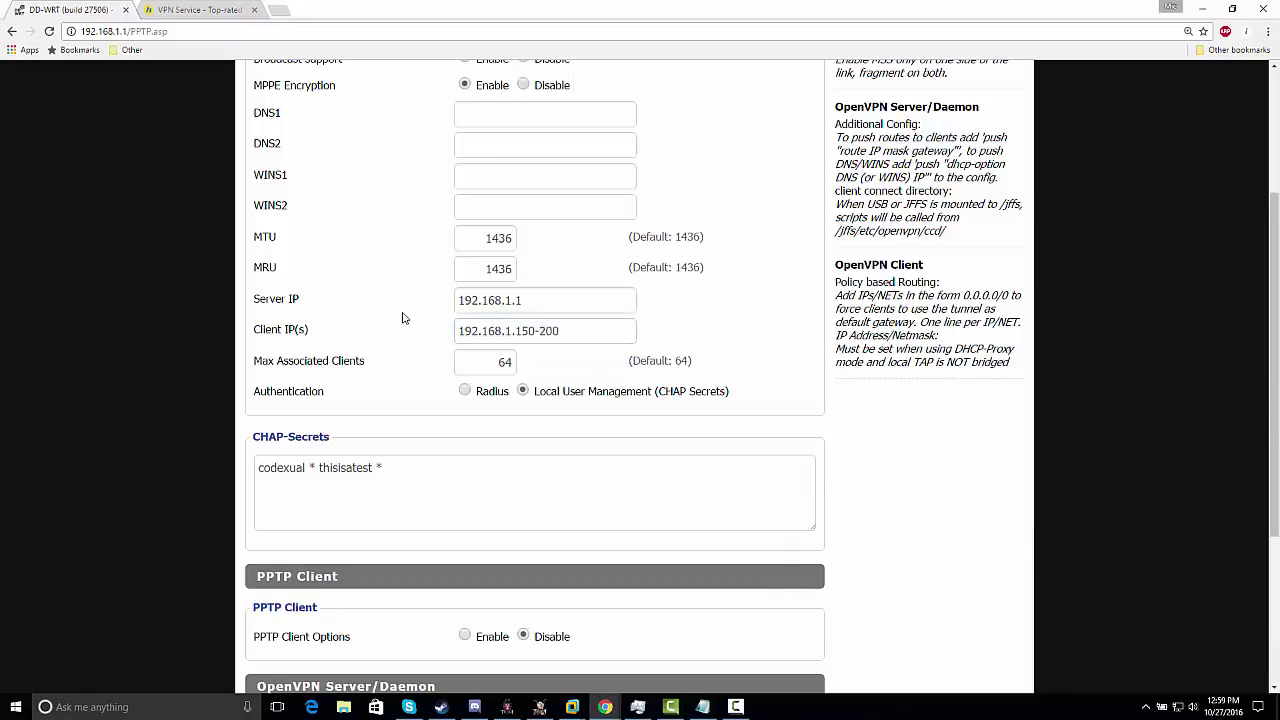
scroll(406, 343, down, 1)
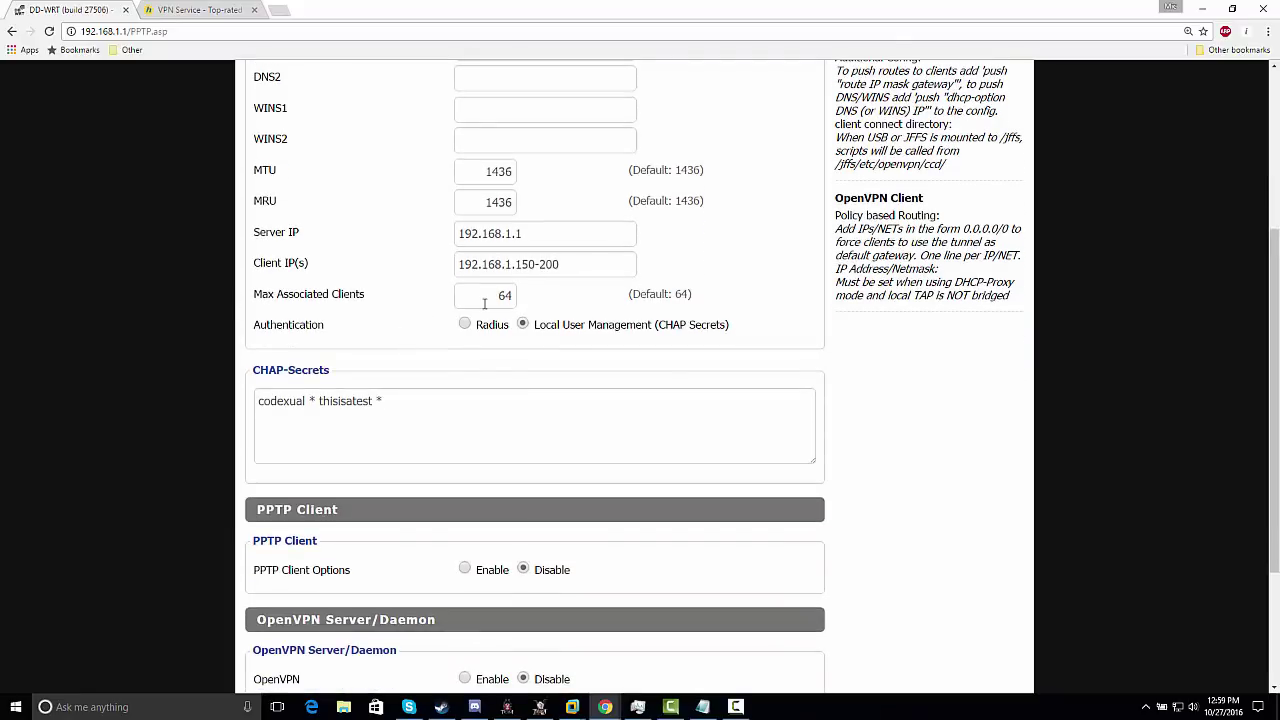
drag(484, 304, 522, 300)
click(541, 300)
Look over the CHAP-Secrets entry, then bring the Notepad note forward with all its text selected
scroll(540, 262, down, 1)
triple_click(388, 347)
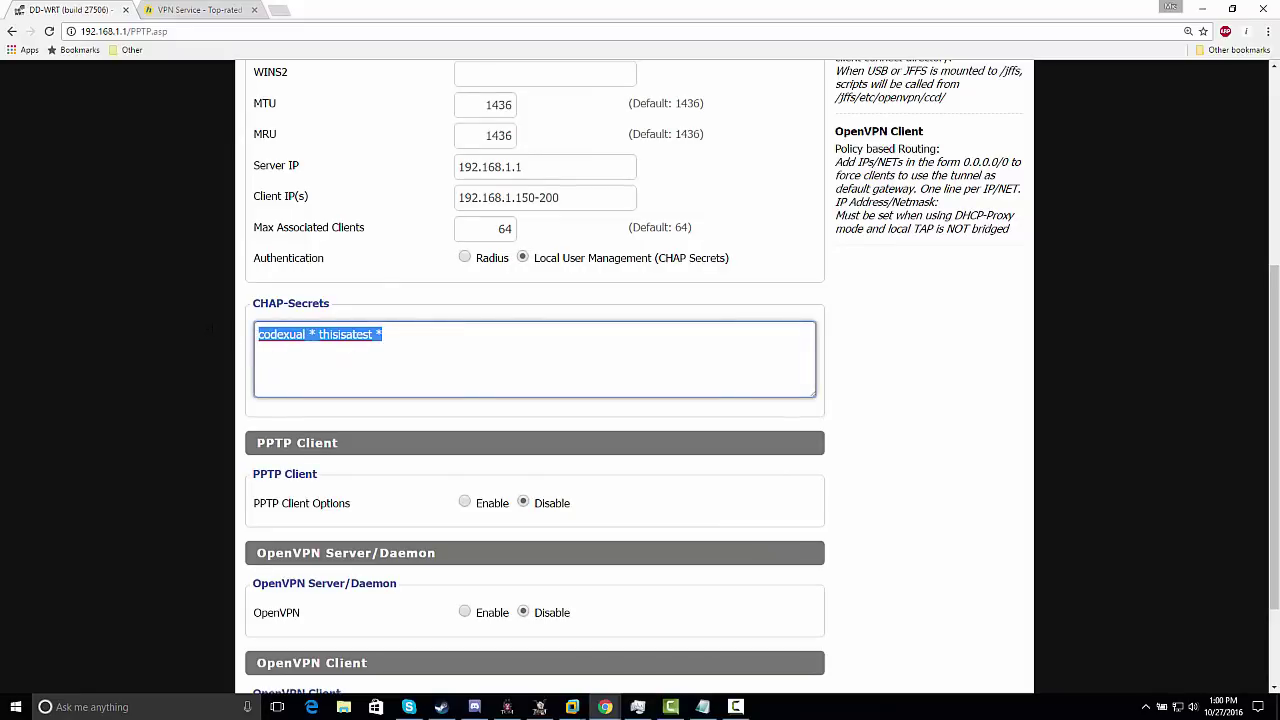
click(391, 336)
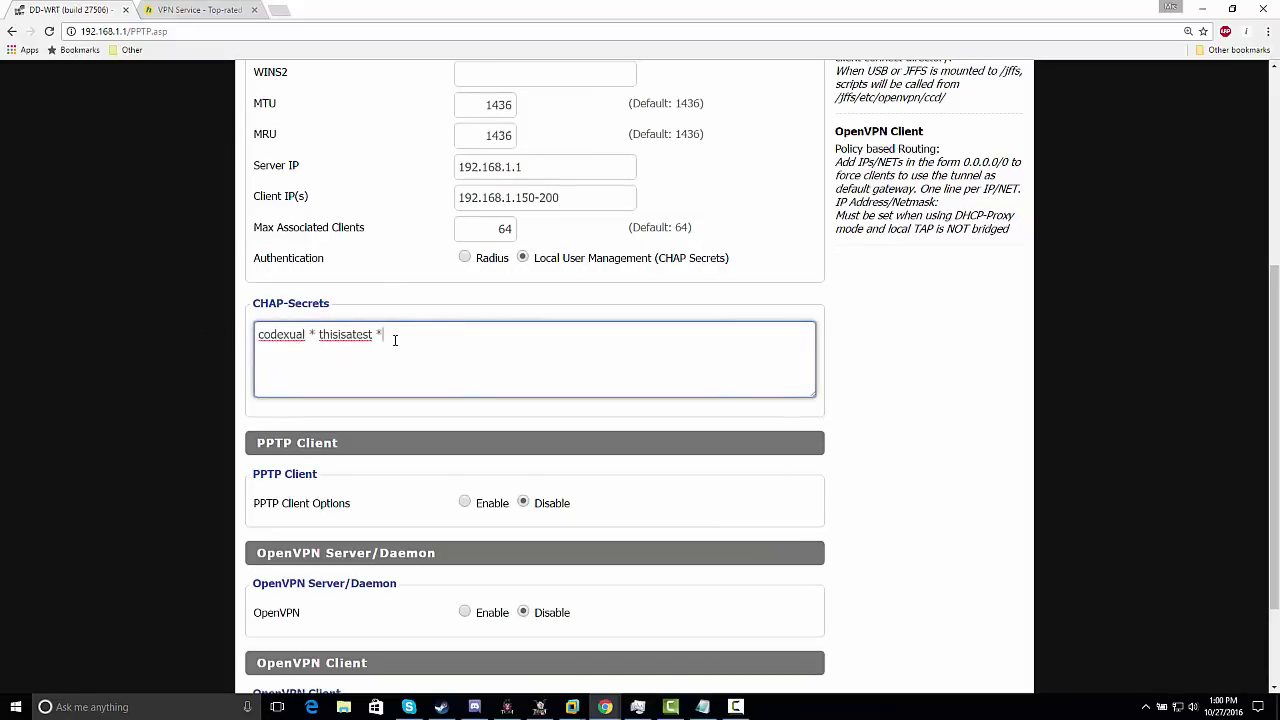
key(shift+Left)
key(shift+Left)
click(703, 707)
key(ctrl+a)
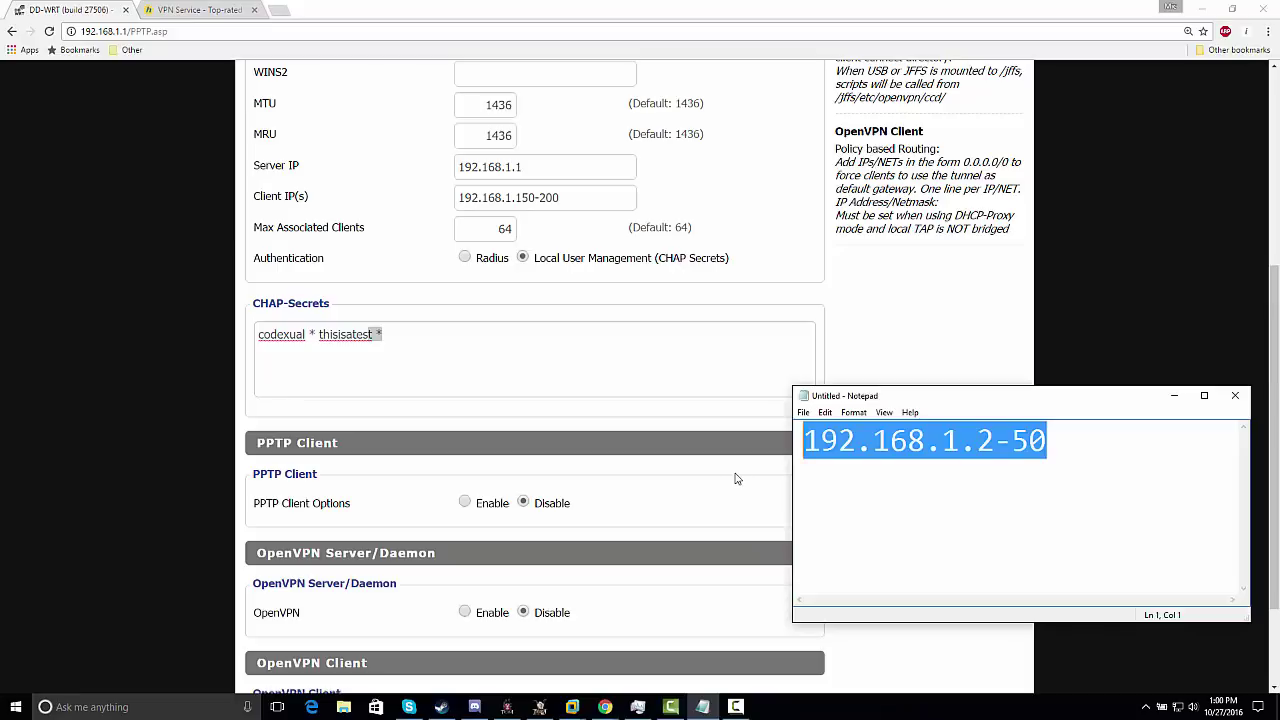
Replace the note with the CHAP line 'username * putpasswordhere *' and widen Notepad to show it
text(codexuaL)
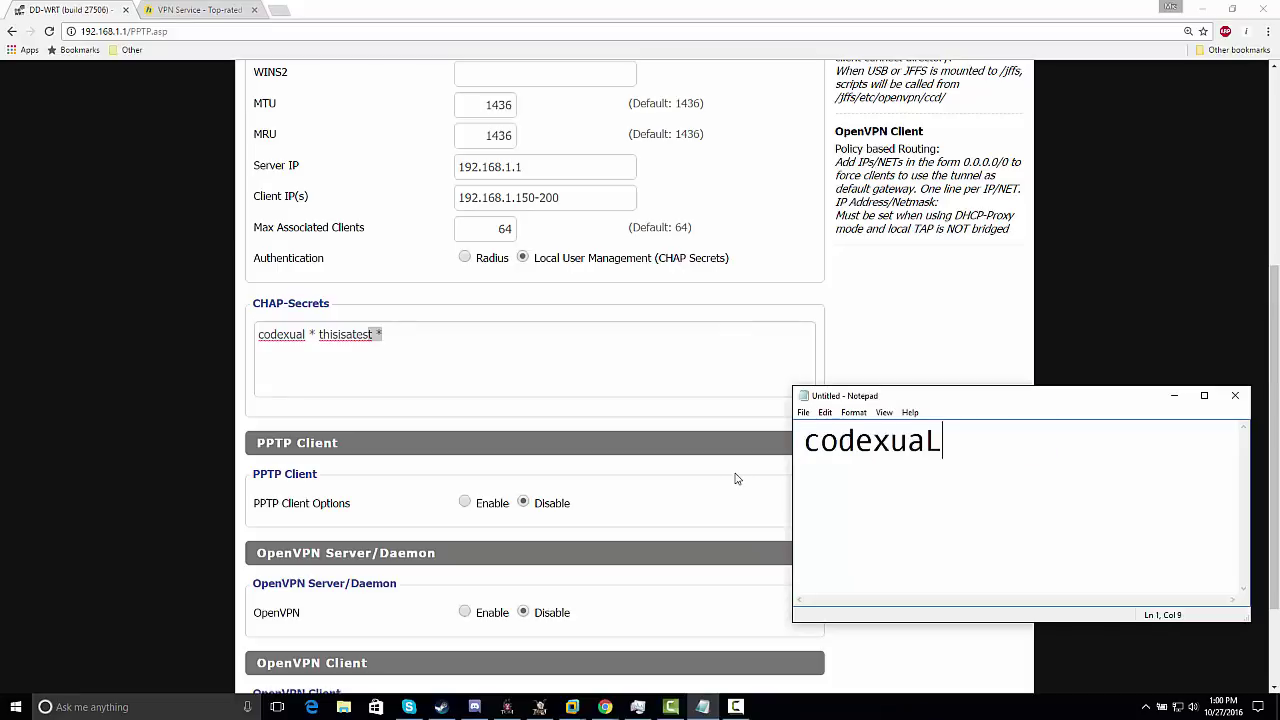
key(BackSpace)
text(l)
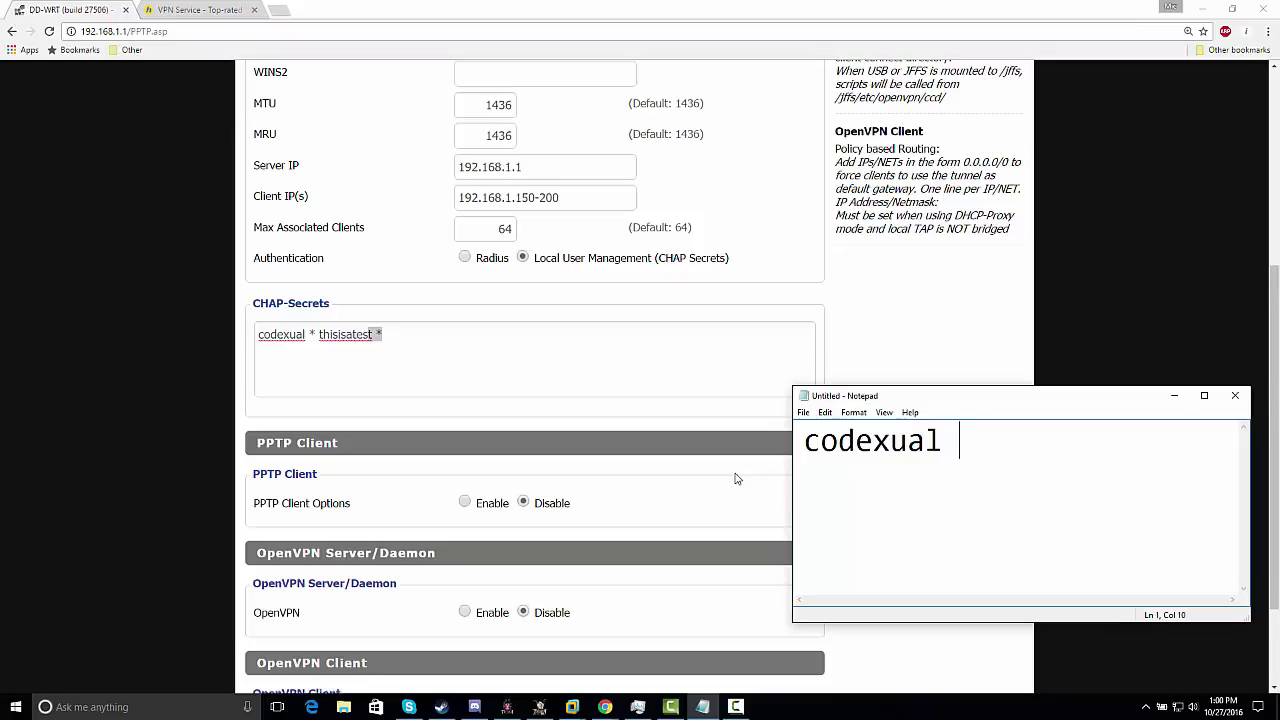
text( * putpasswor)
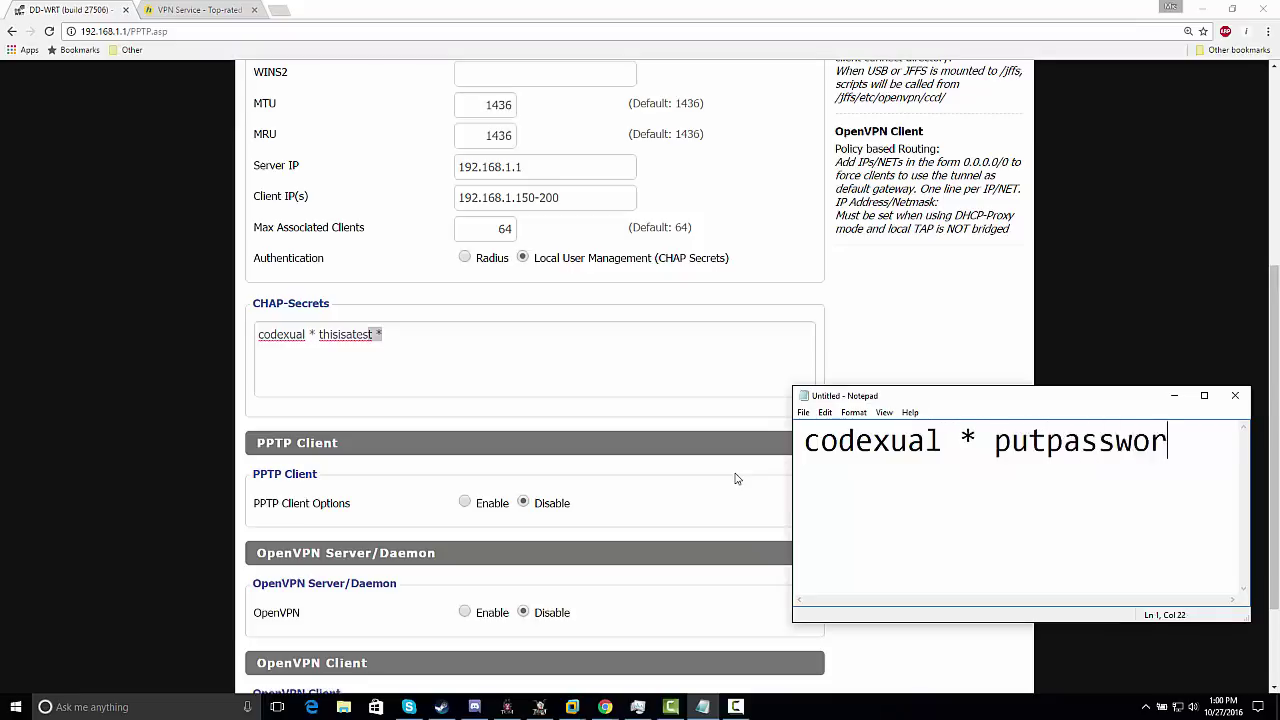
text(dhere)
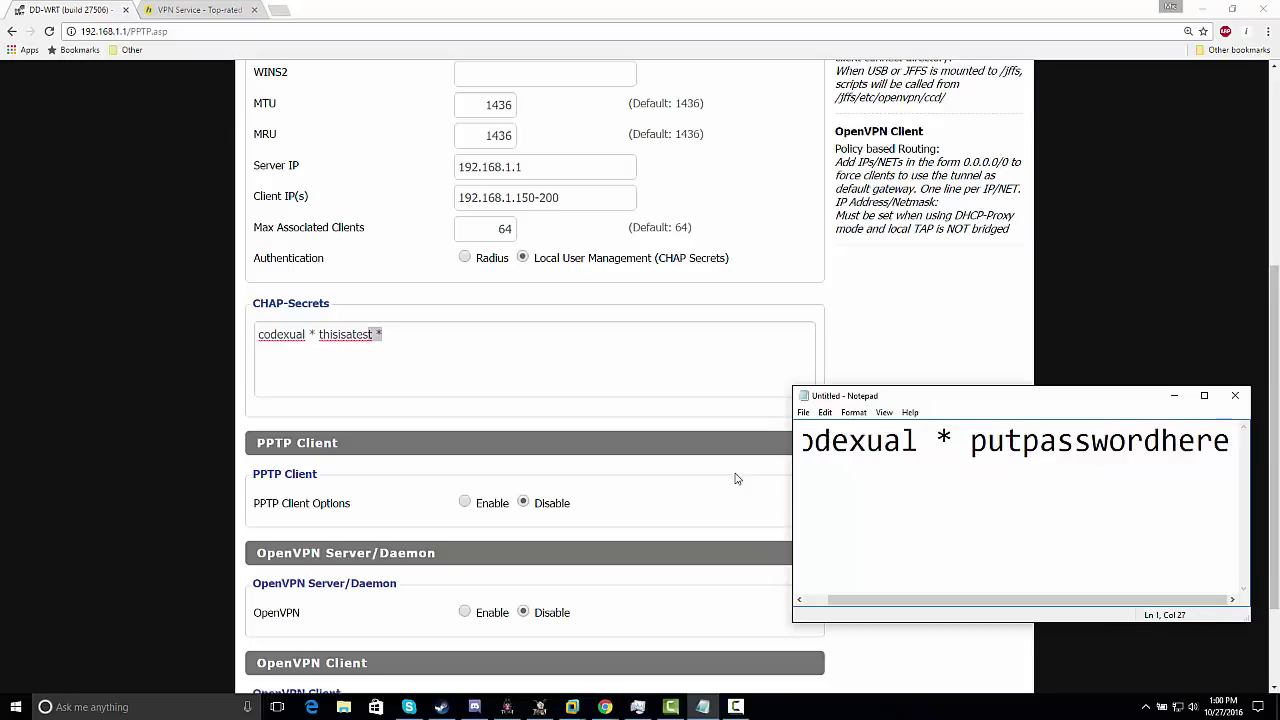
text( *)
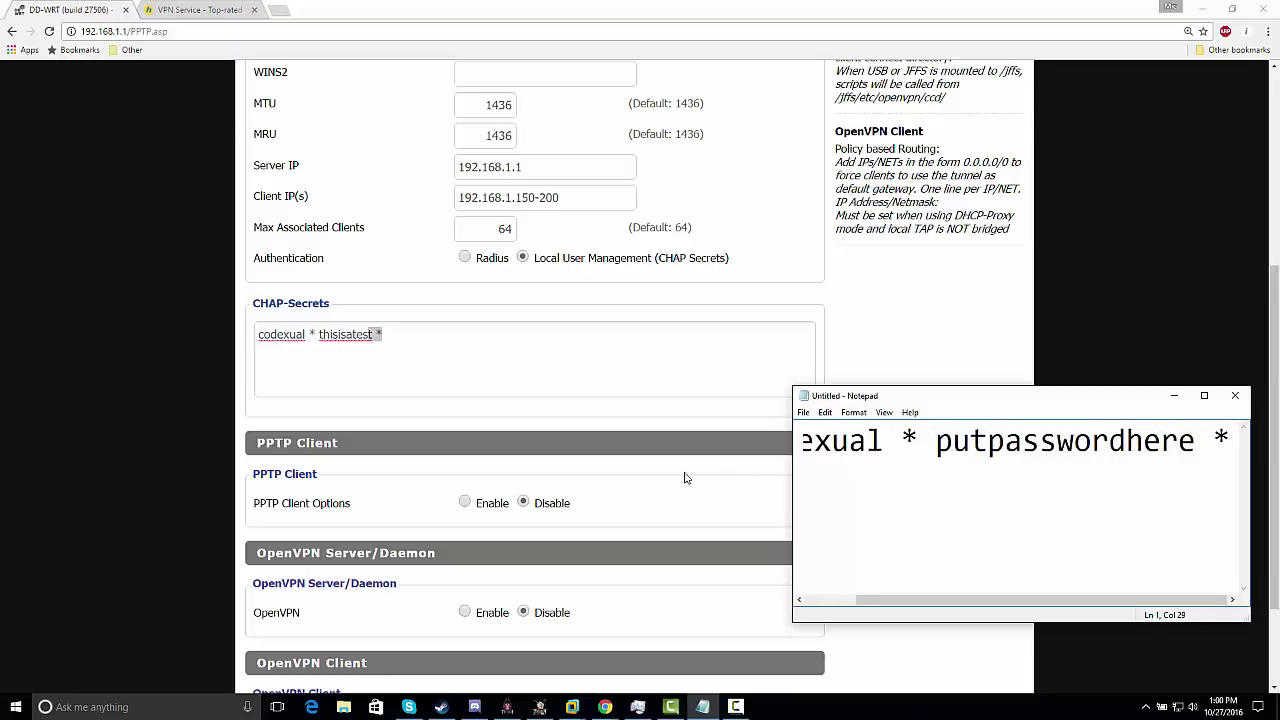
drag(792, 490, 455, 525)
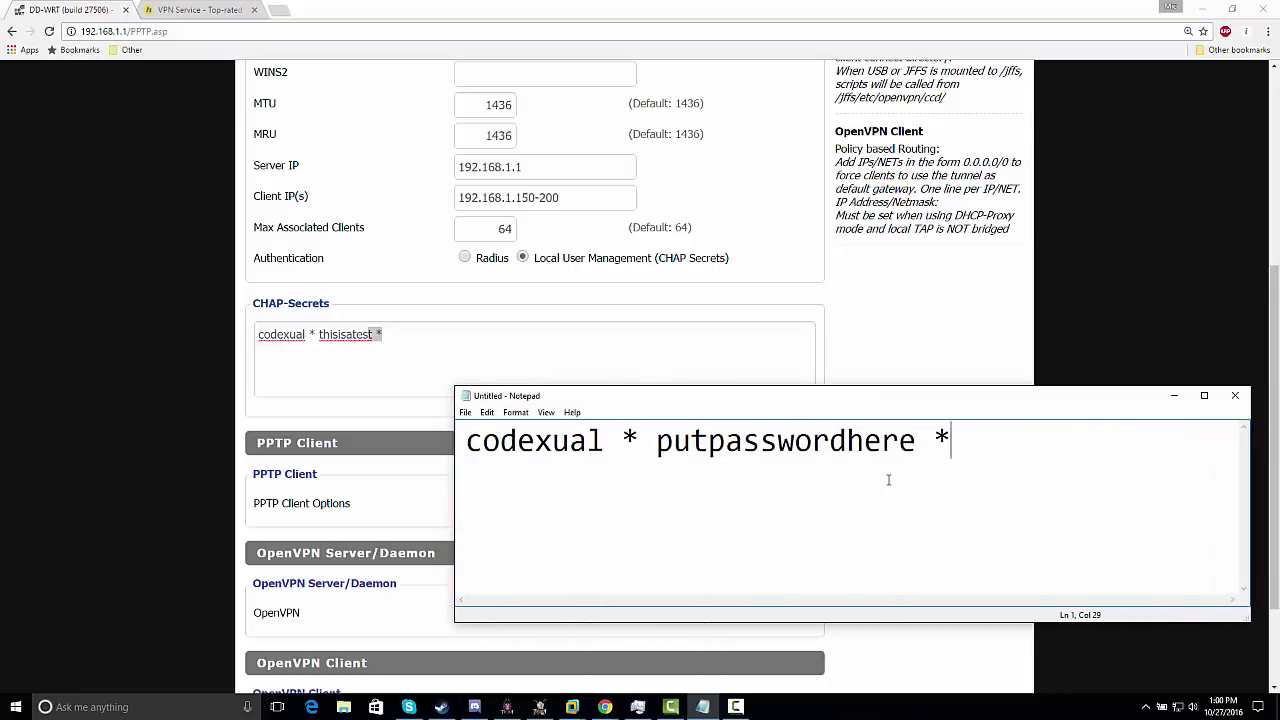
drag(955, 440, 407, 448)
drag(396, 342, 304, 334)
click(256, 336)
Review the user name and password in the router's CHAP-Secrets entry
click(311, 336)
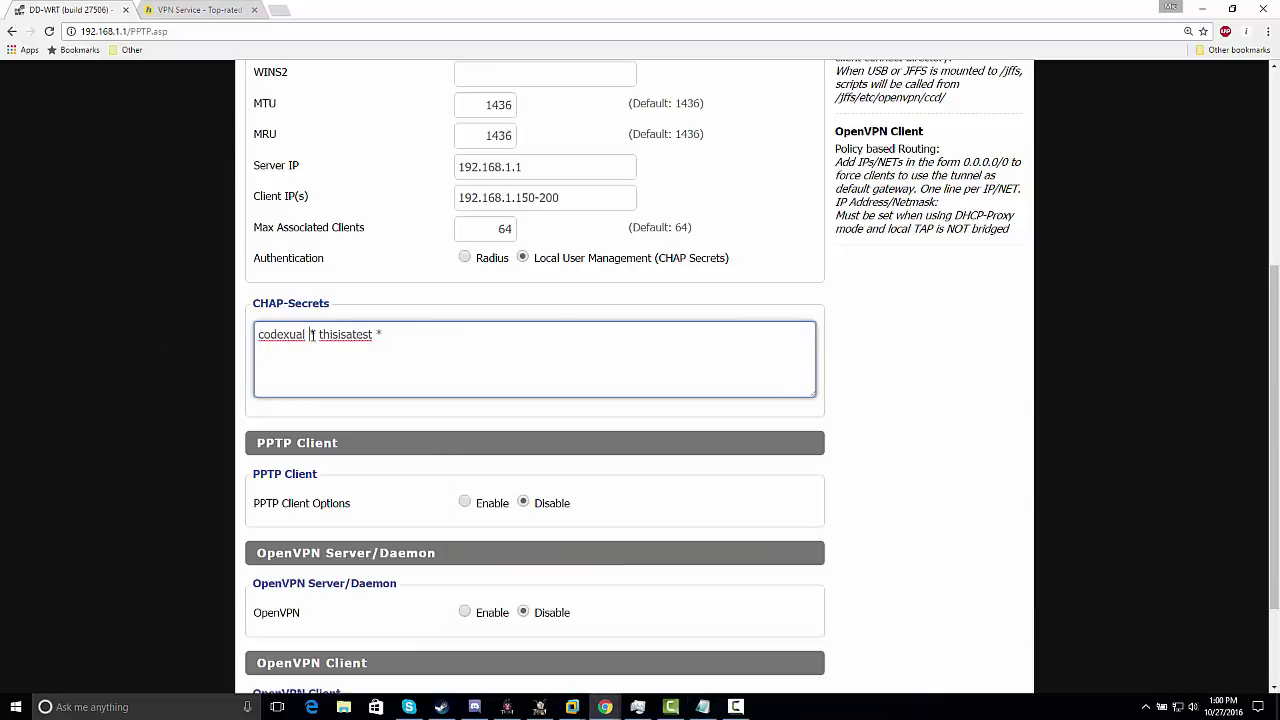
drag(317, 336, 374, 334)
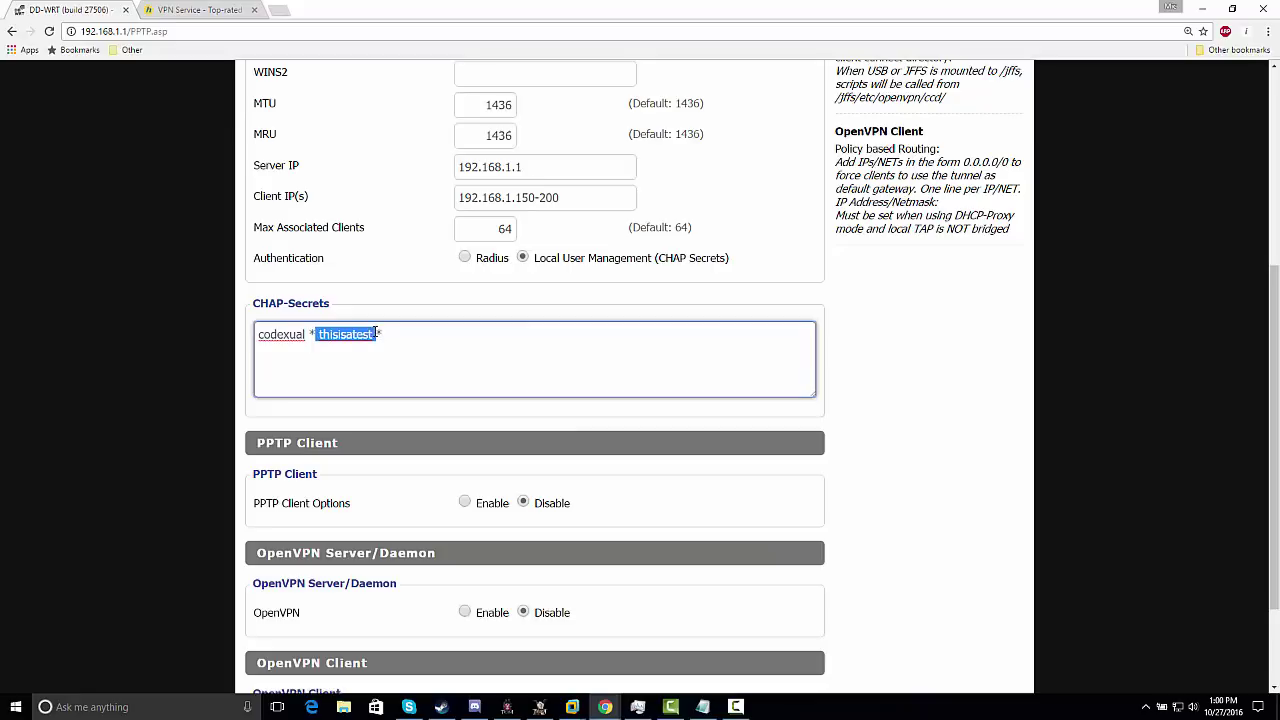
click(375, 334)
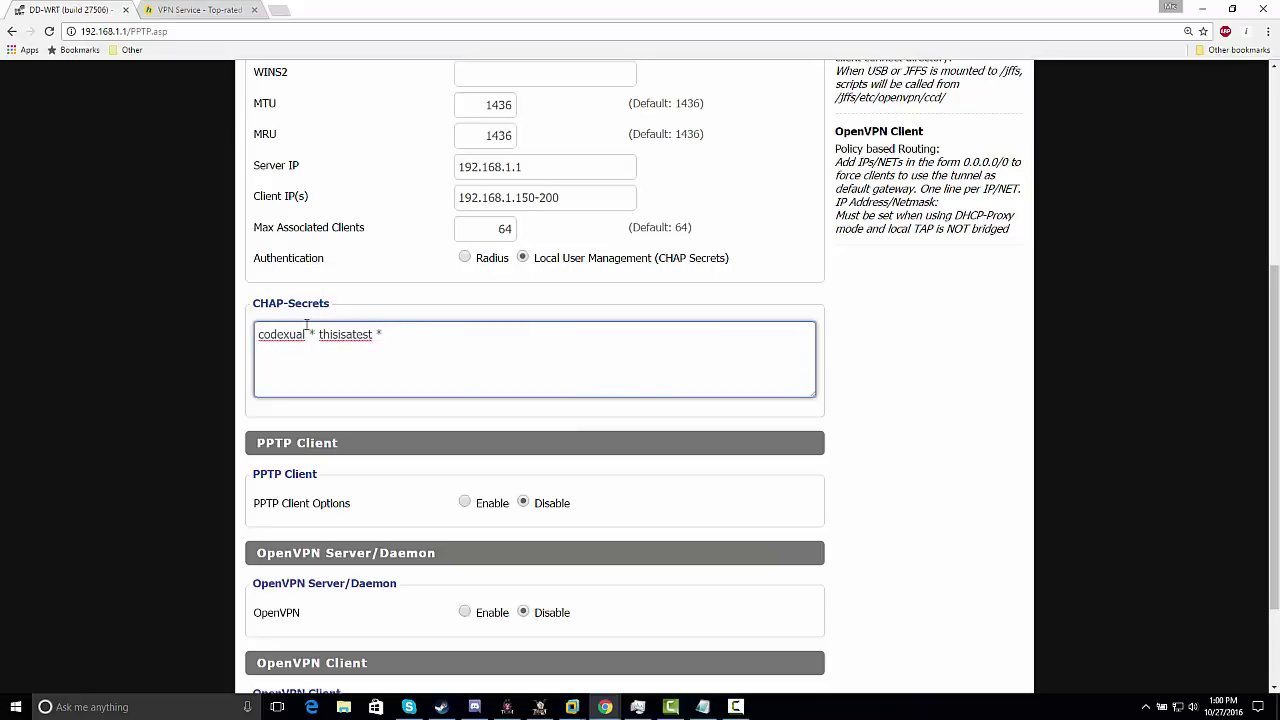
drag(319, 334, 374, 334)
scroll(585, 351, down, 3)
click(587, 353)
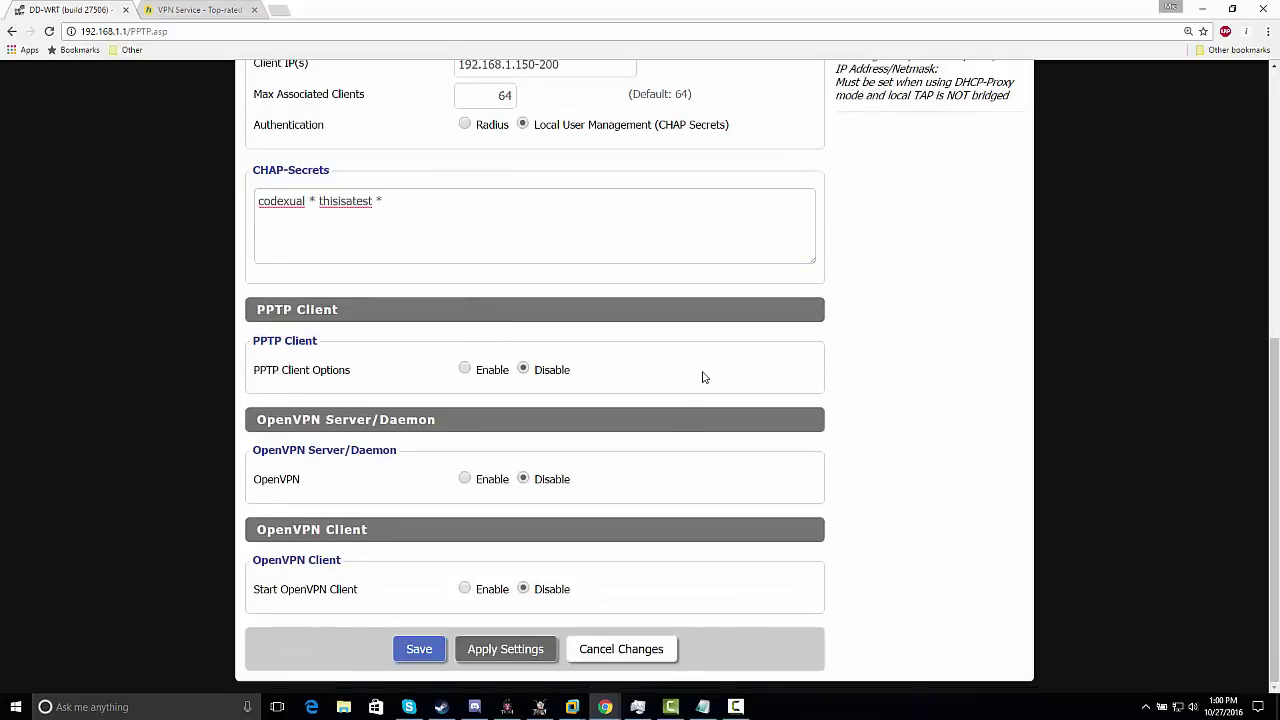
Apply the PPTP server settings and go to the Administration Management page
click(490, 652)
scroll(643, 580, up, 5)
scroll(643, 580, down, 5)
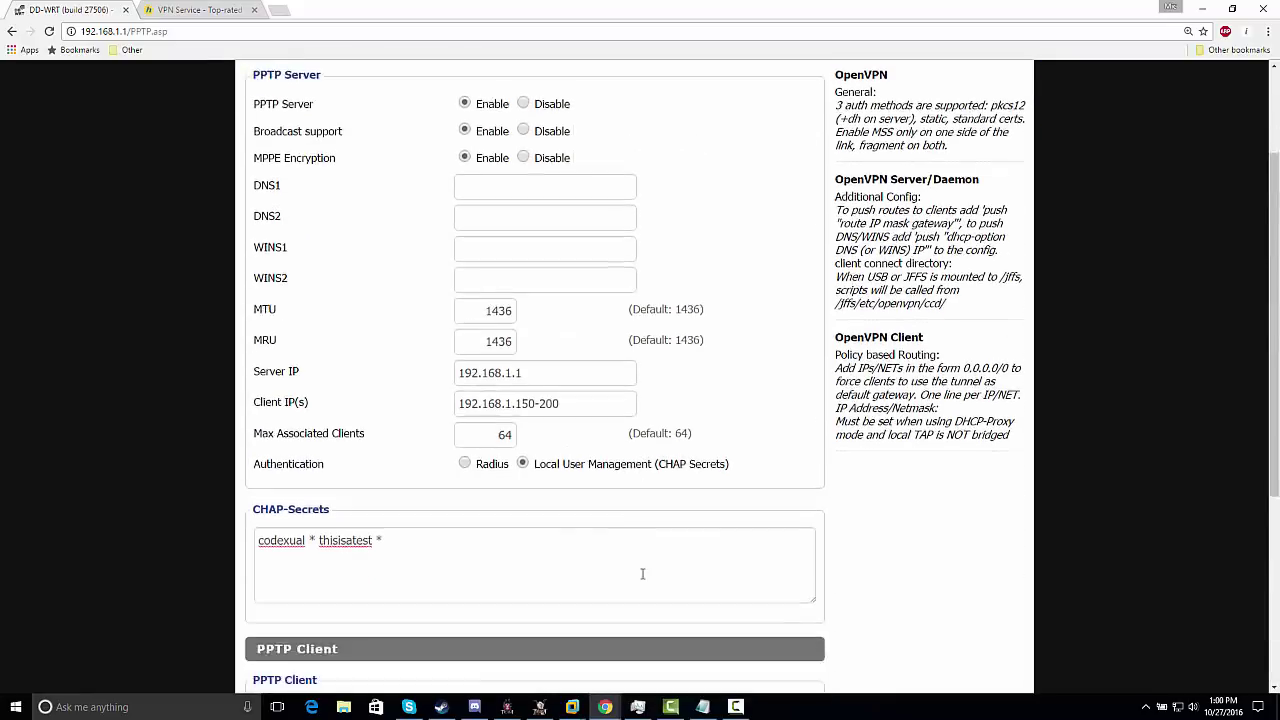
scroll(717, 506, up, 5)
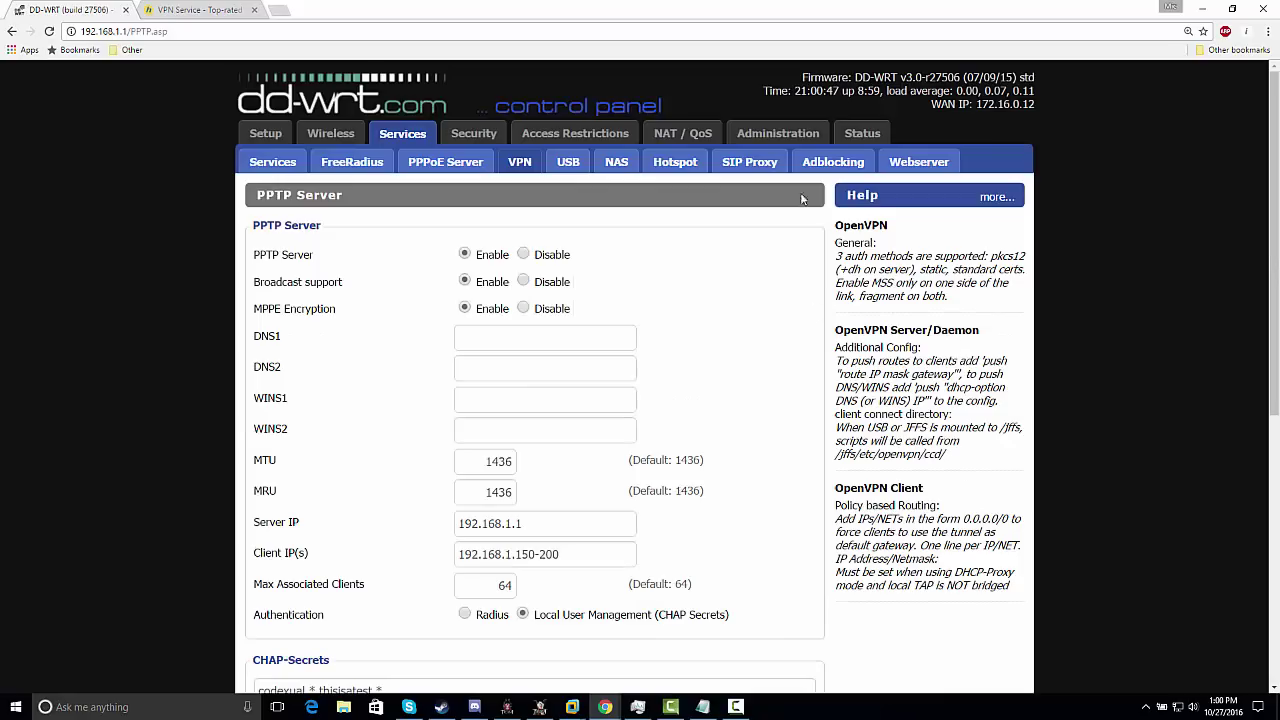
click(800, 133)
Scroll through the Management settings down to Reboot Router and back, then switch to the Windows XP VM
scroll(720, 371, down, 5)
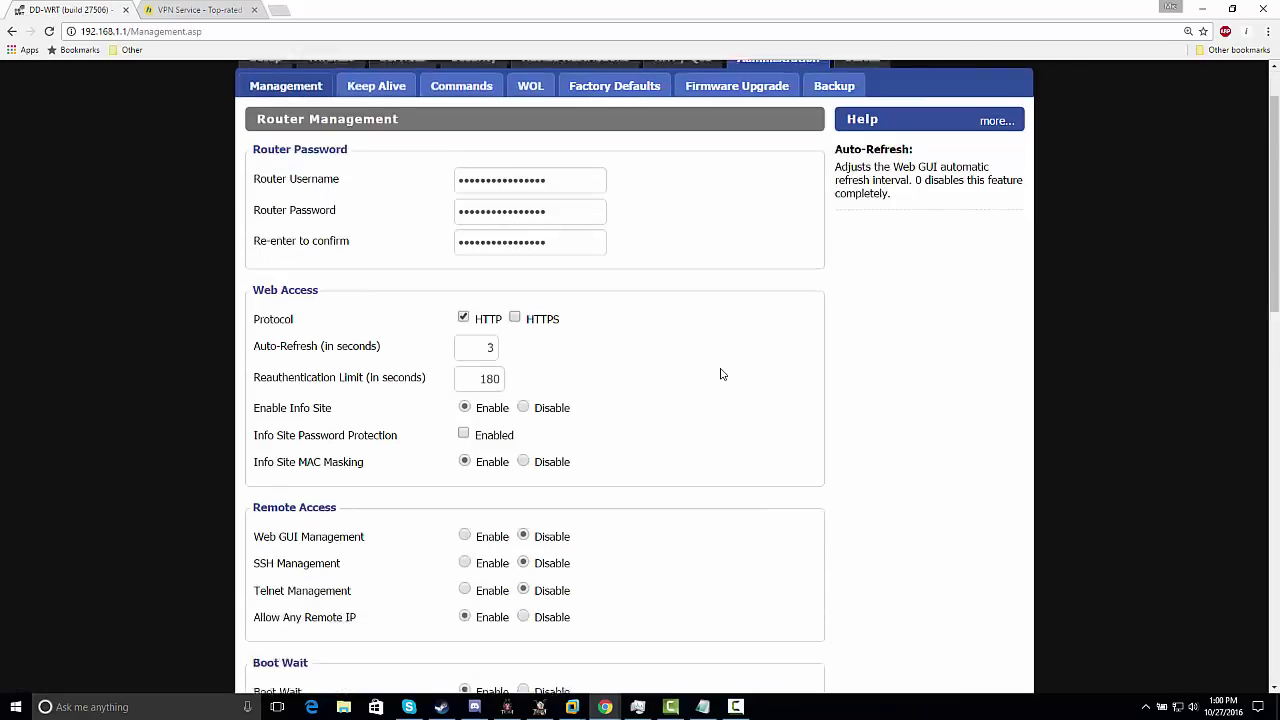
scroll(722, 370, down, 10)
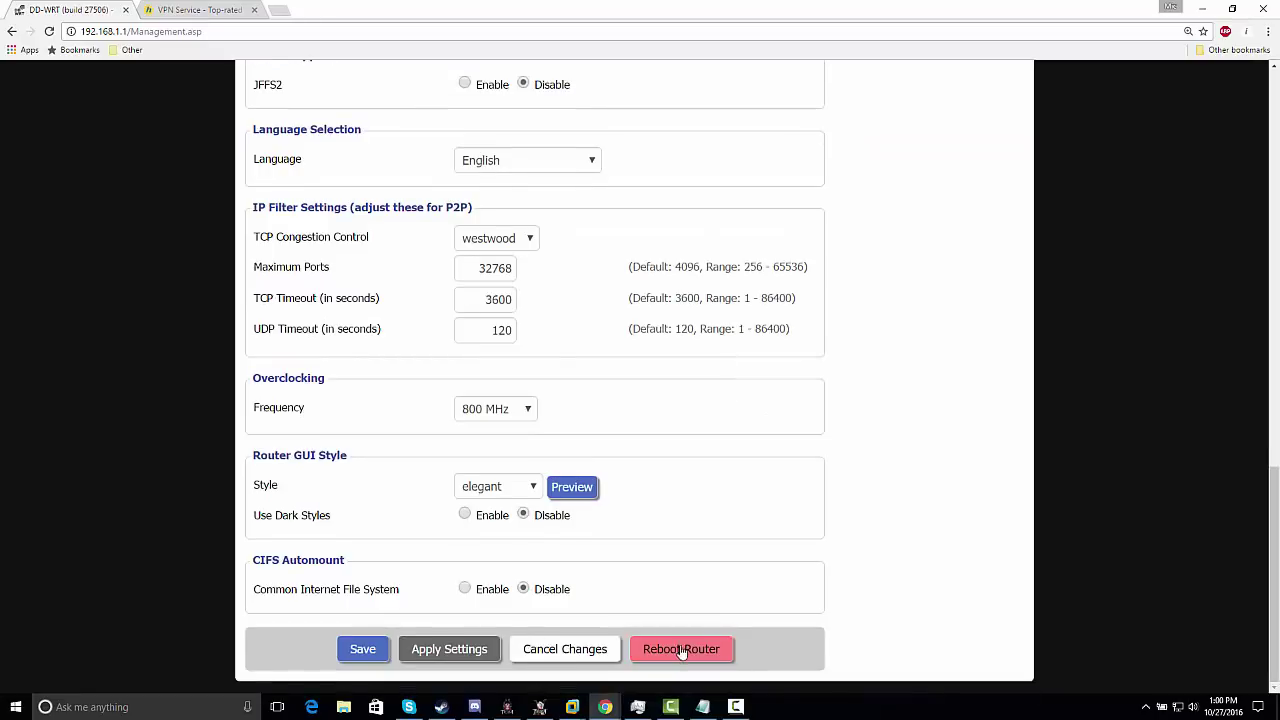
scroll(722, 547, up, 10)
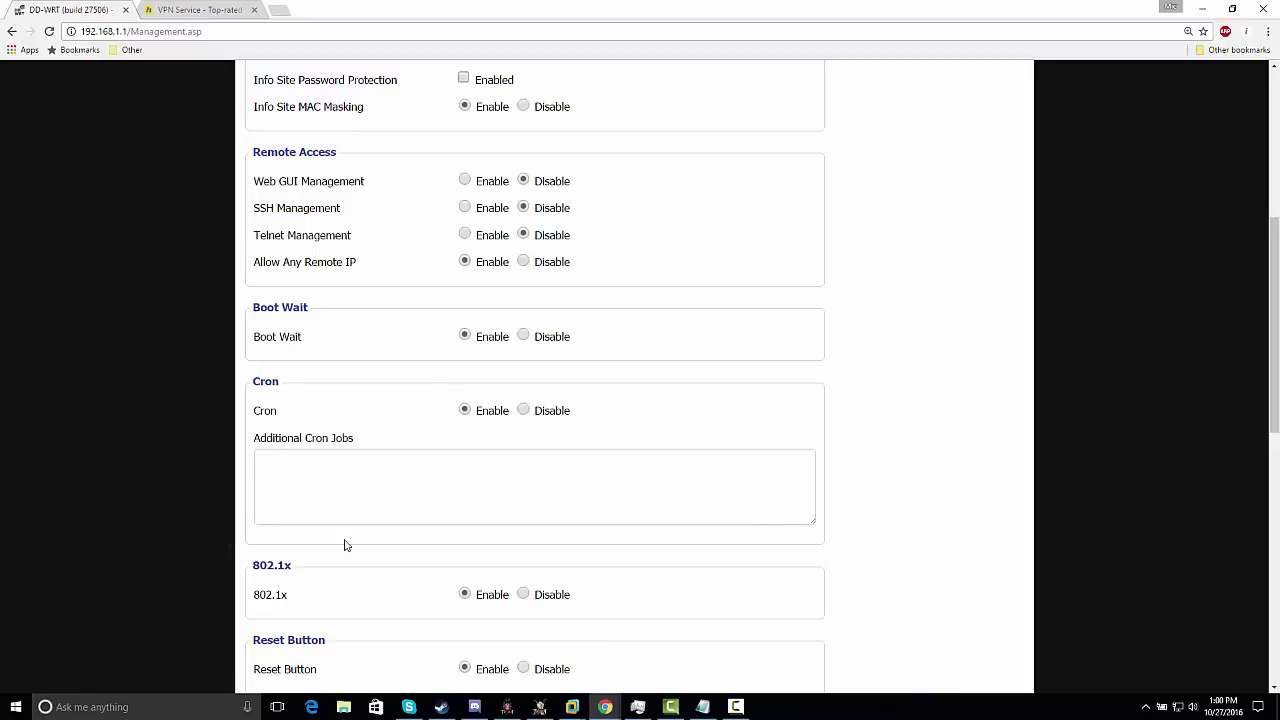
key(F10)
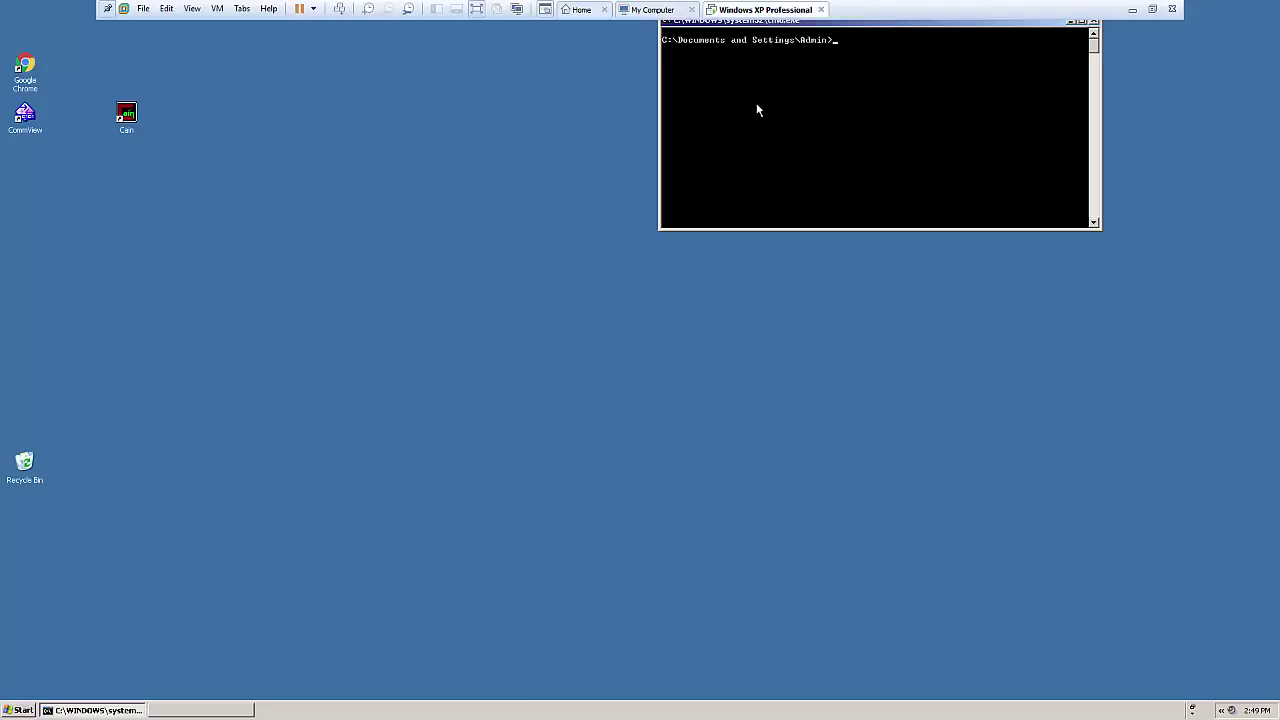
Open the Network Connections window from the Start menu's Show all connections
click(124, 170)
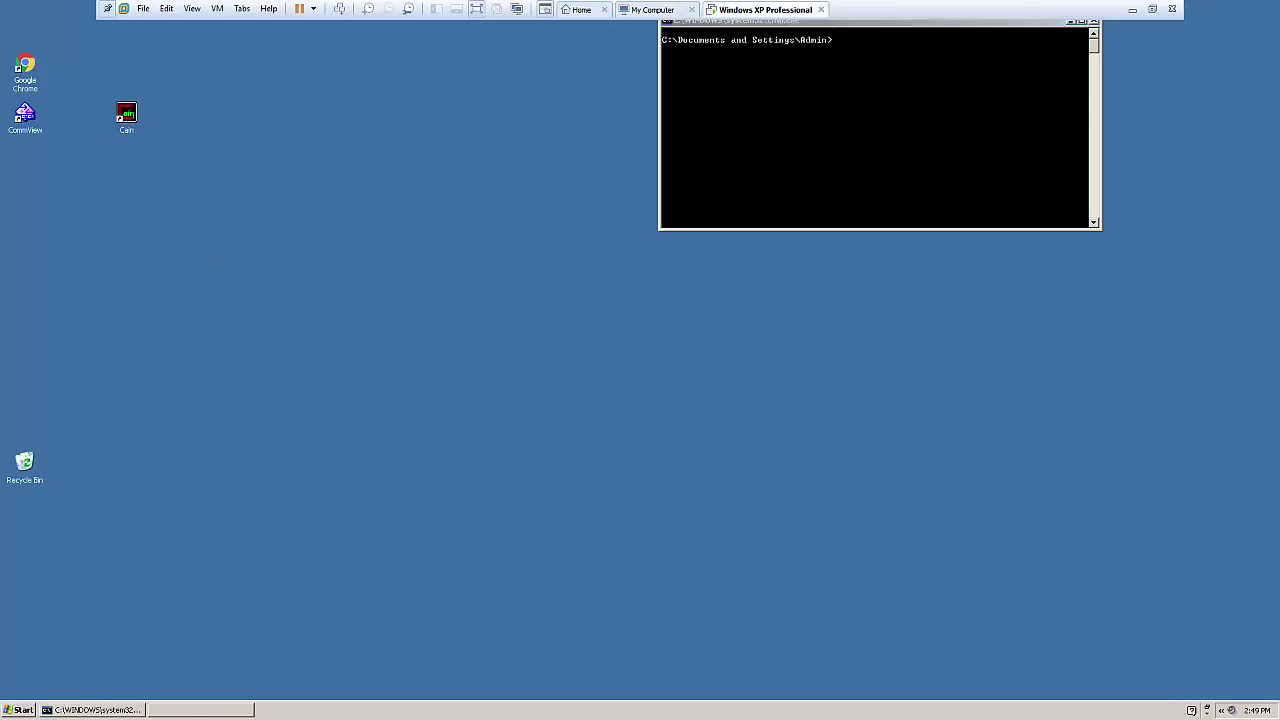
click(20, 710)
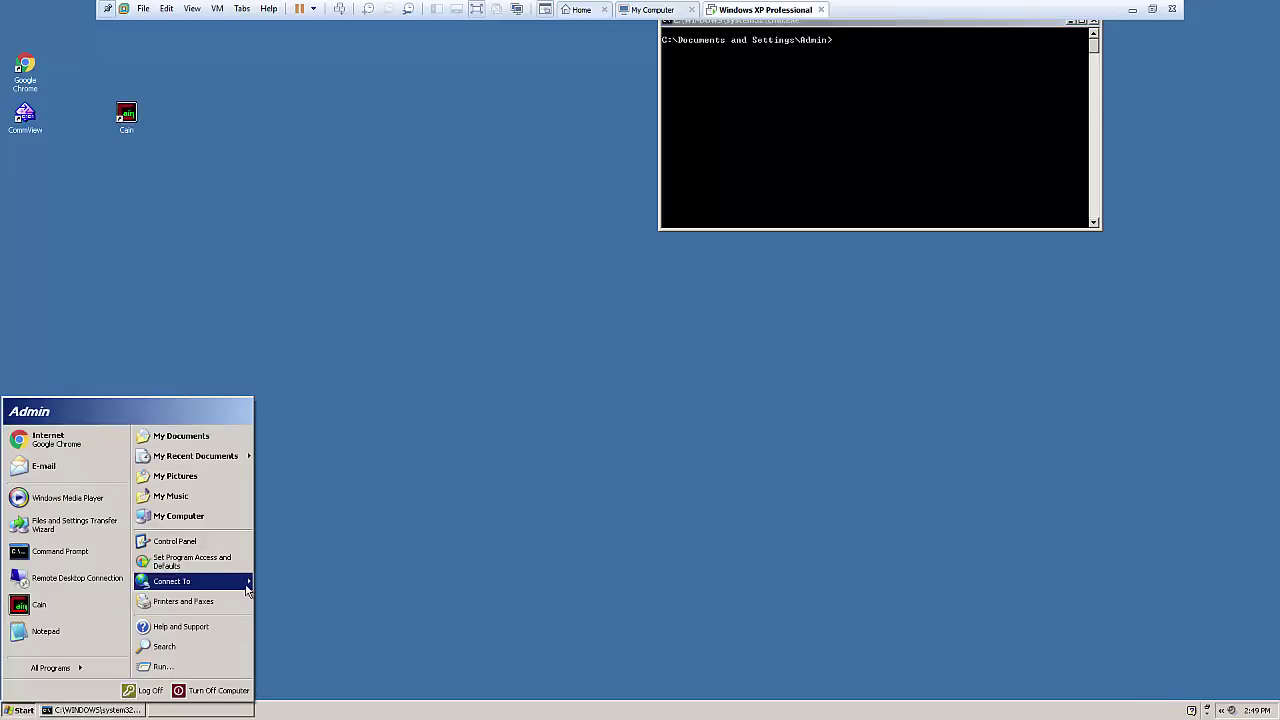
click(278, 597)
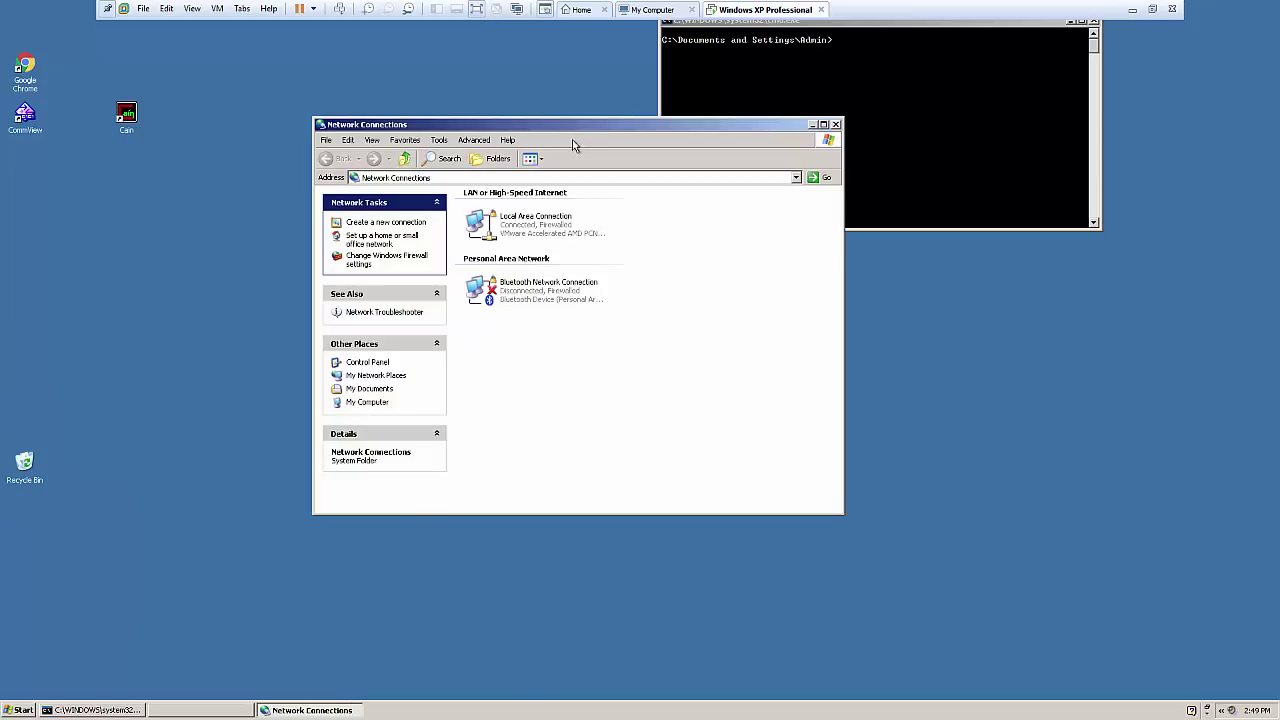
drag(572, 125, 880, 286)
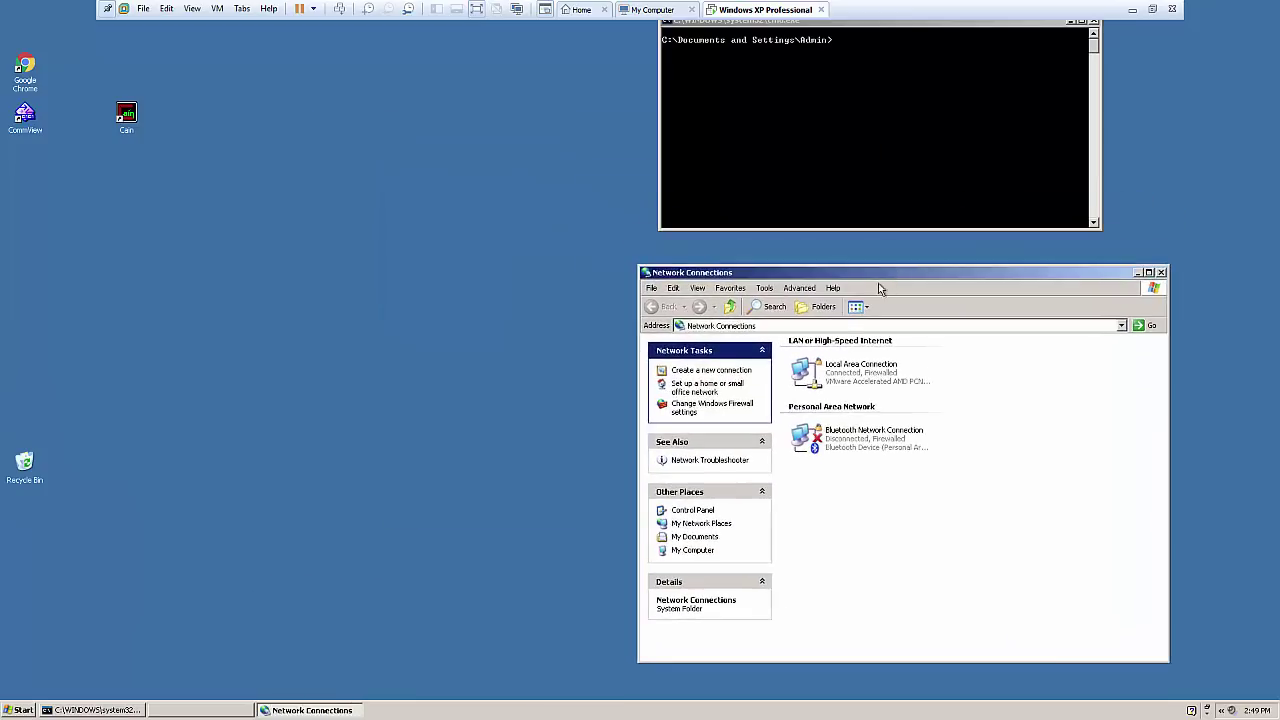
Start the New Connection Wizard and choose a workplace Virtual Private Network connection
click(709, 371)
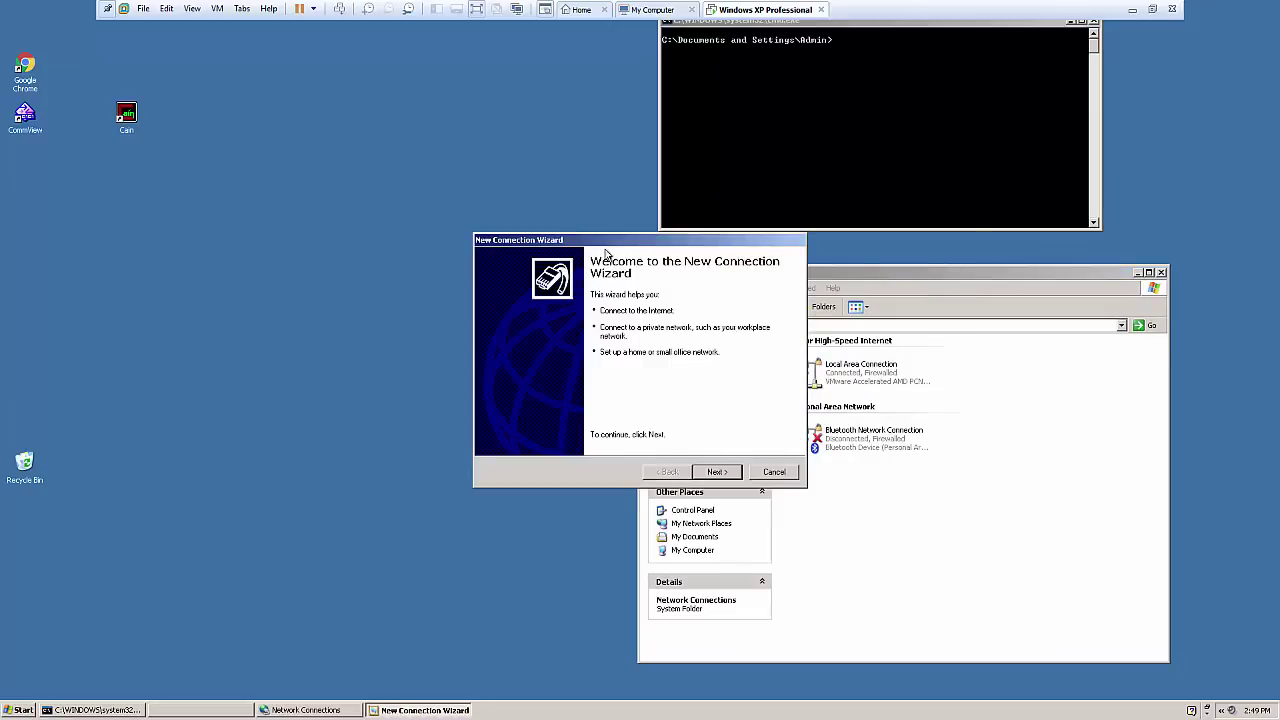
drag(588, 238, 440, 185)
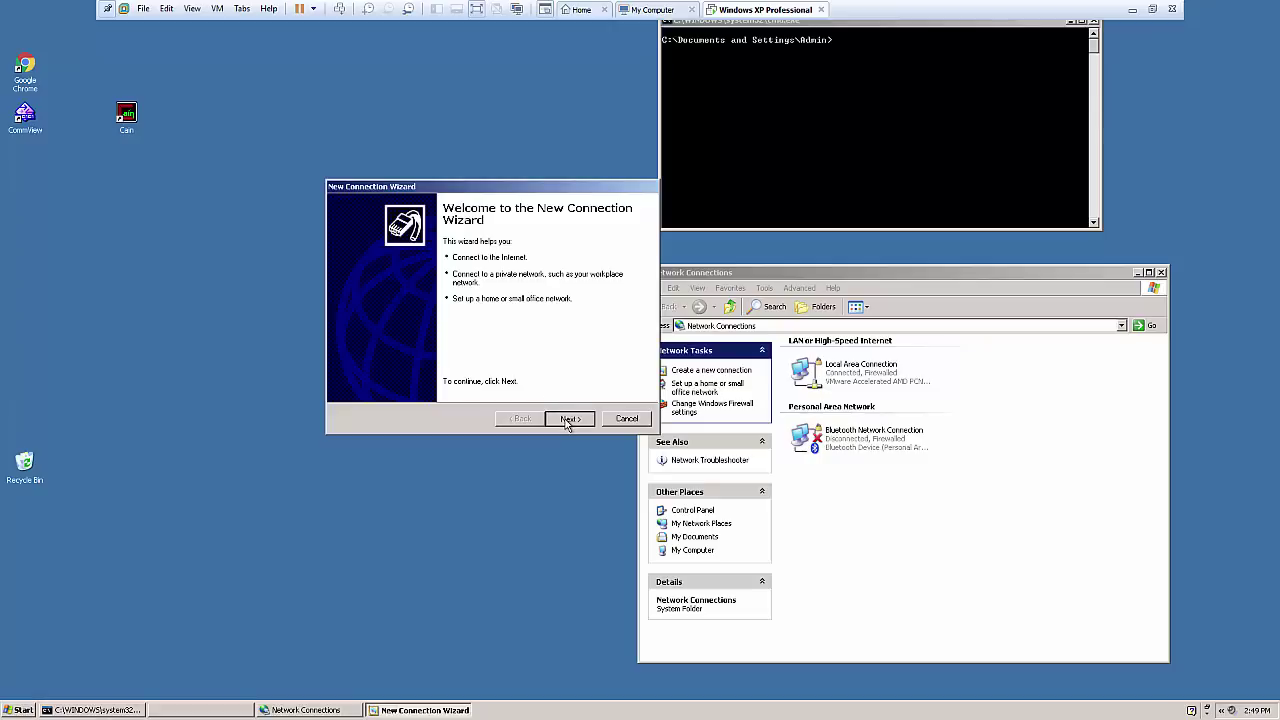
click(566, 420)
click(477, 293)
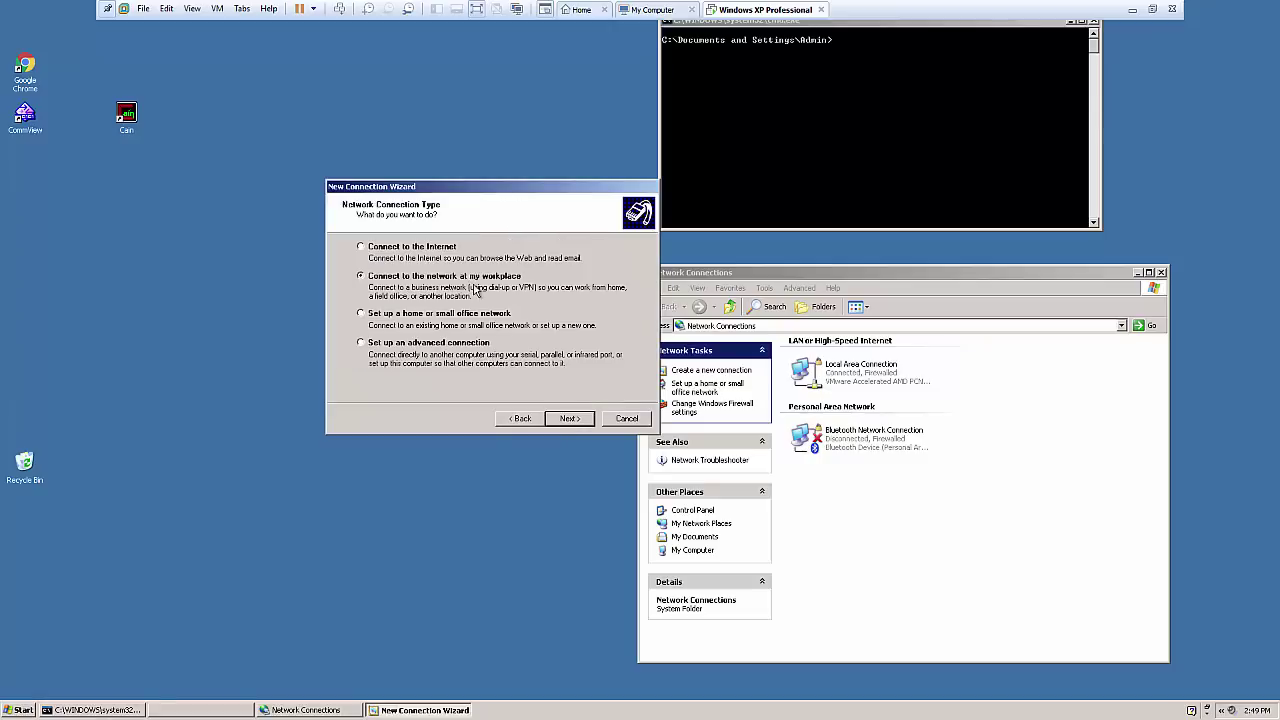
click(580, 422)
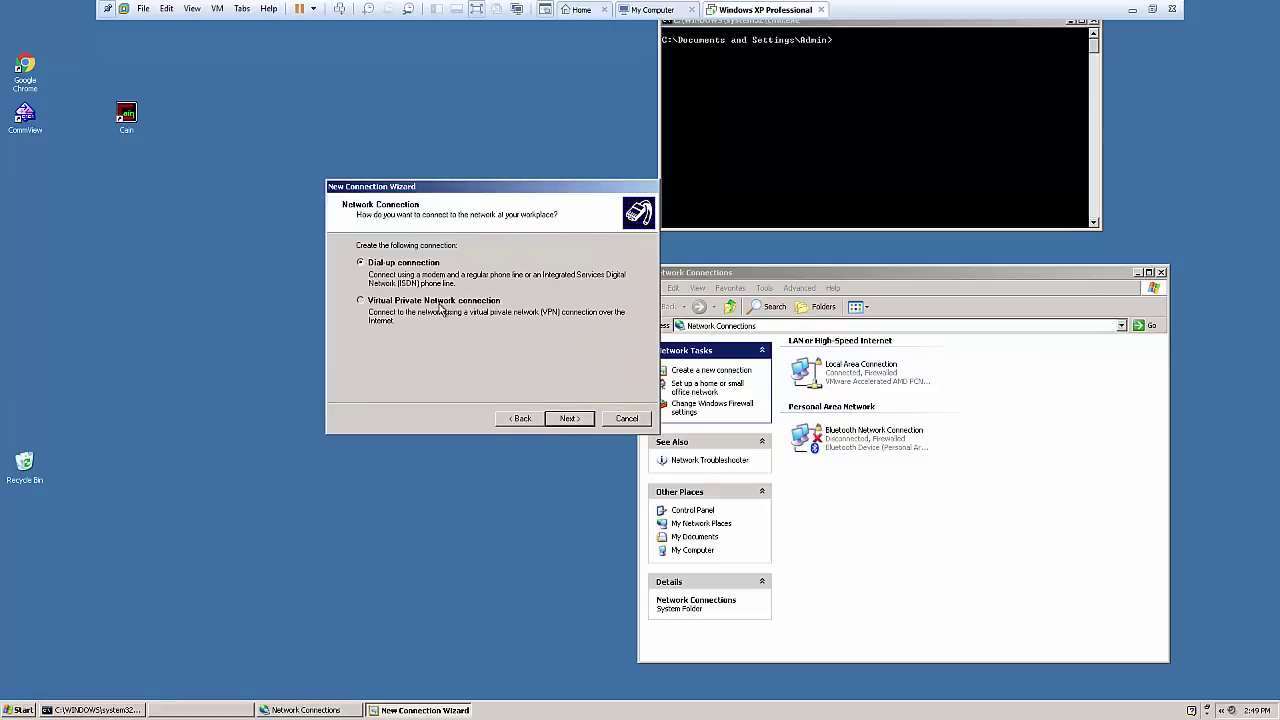
click(577, 421)
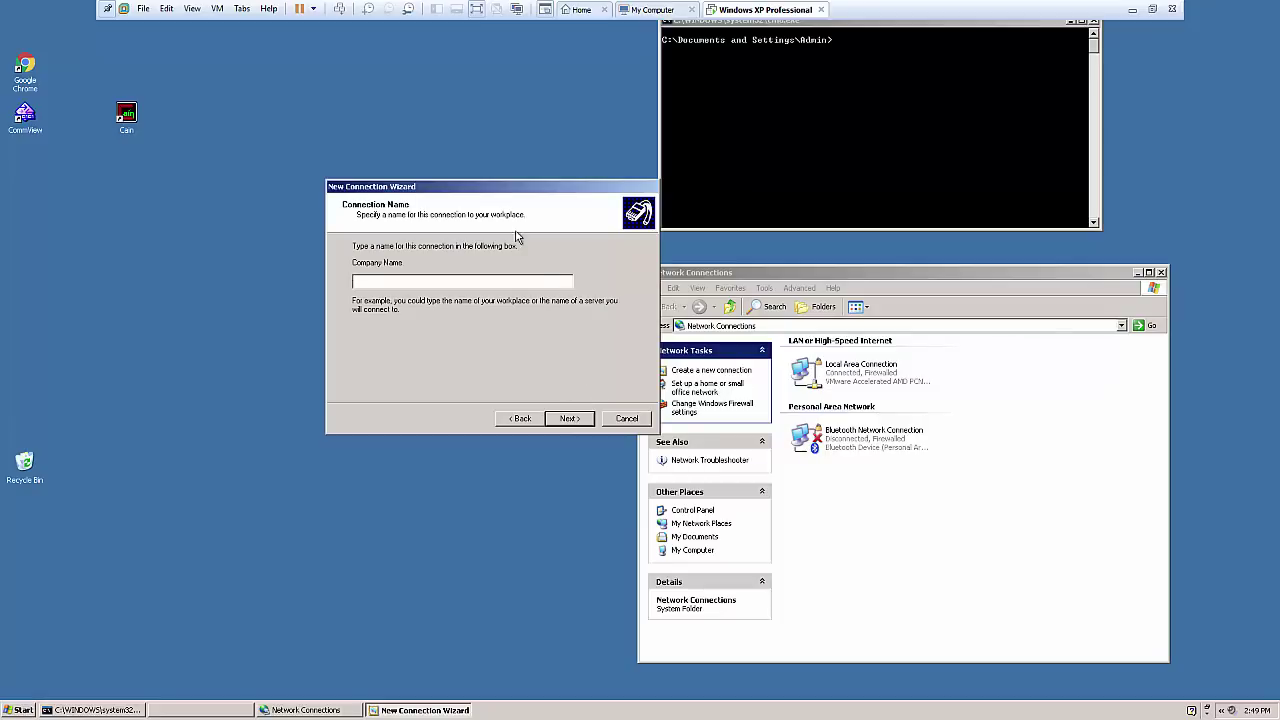
Name the new connection 'VPN'
drag(606, 192, 662, 208)
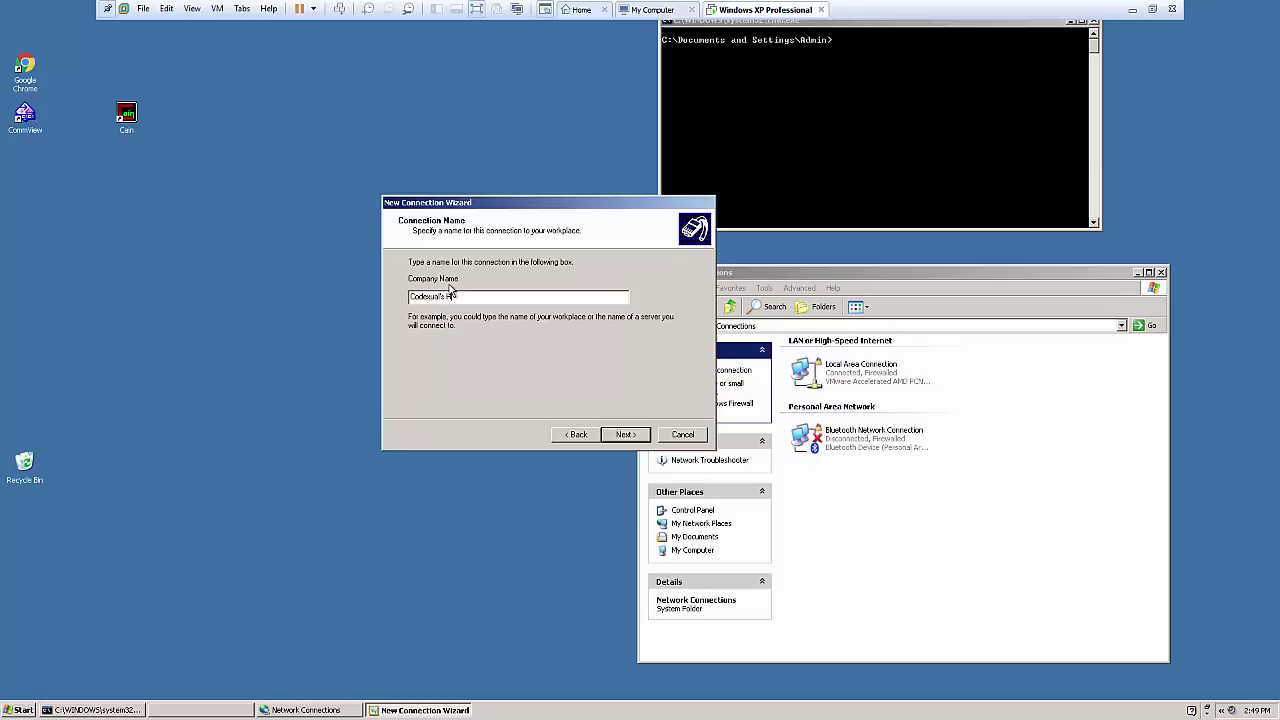
text(VPN)
key(Return)
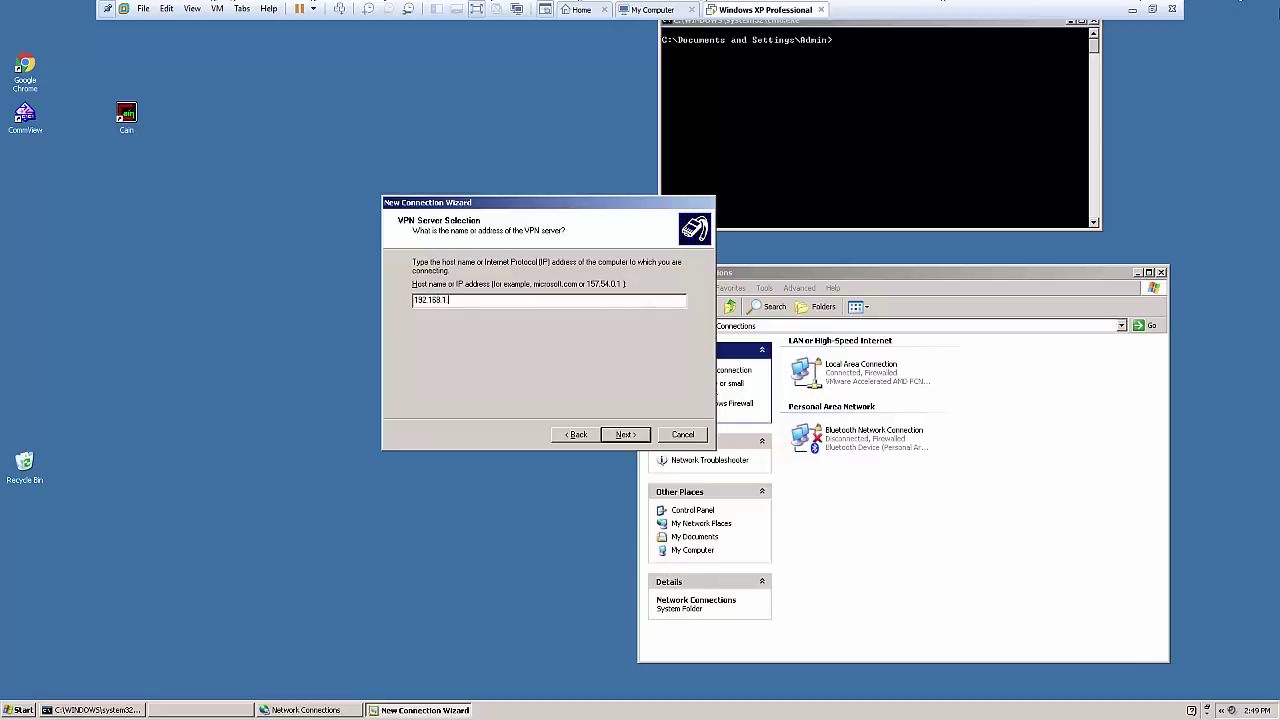
Enter 192.168.1.1 as the VPN server address and continue to the final page
drag(598, 212, 548, 210)
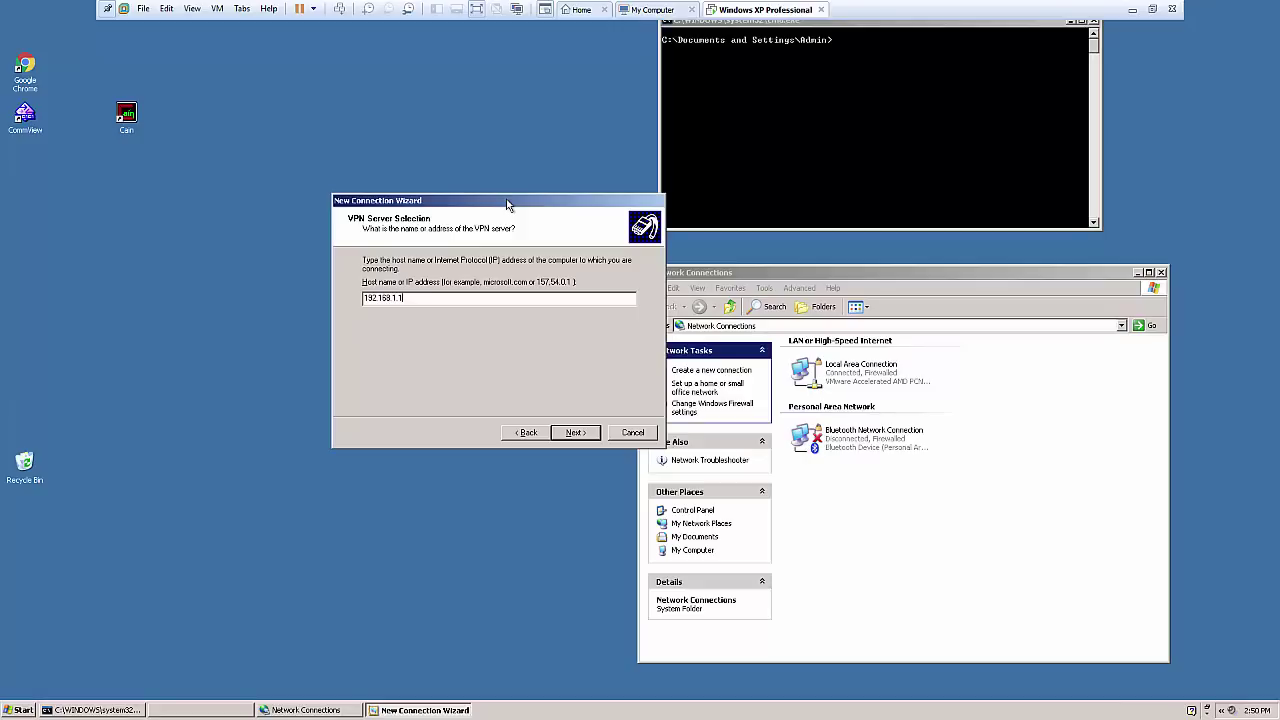
drag(480, 308, 298, 295)
click(425, 304)
drag(423, 306, 335, 305)
click(461, 189)
drag(514, 203, 674, 173)
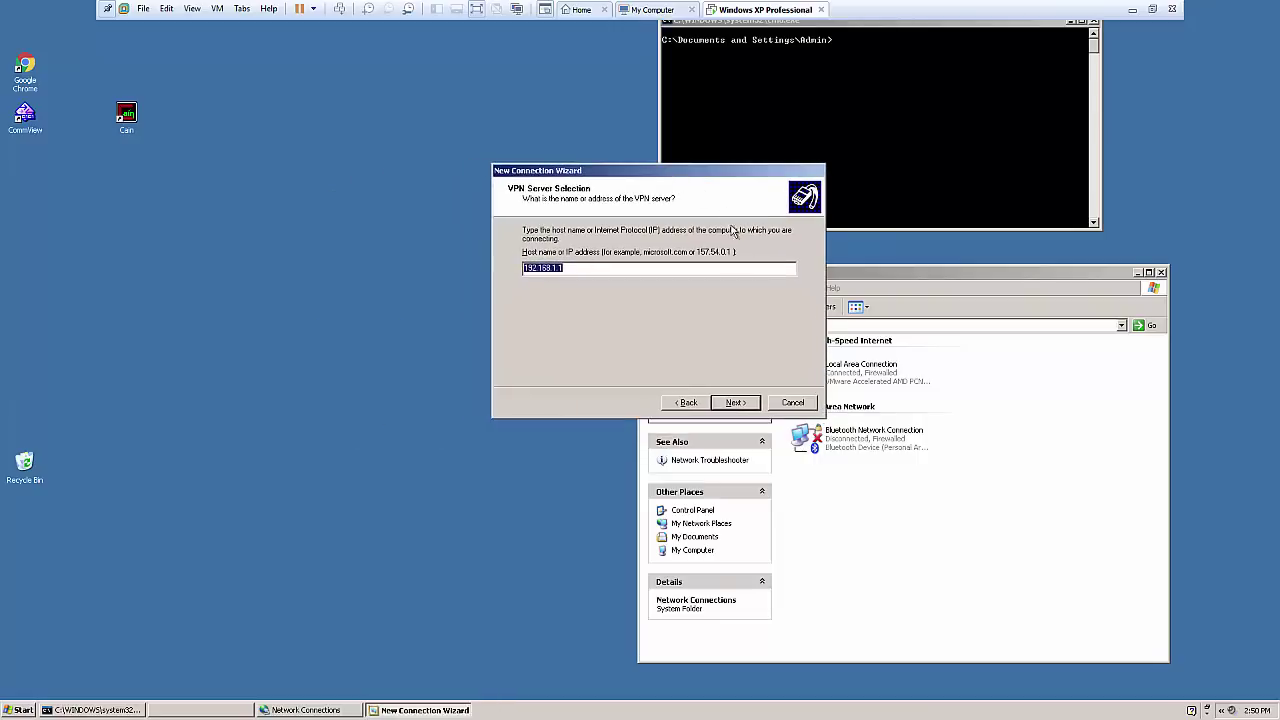
click(730, 406)
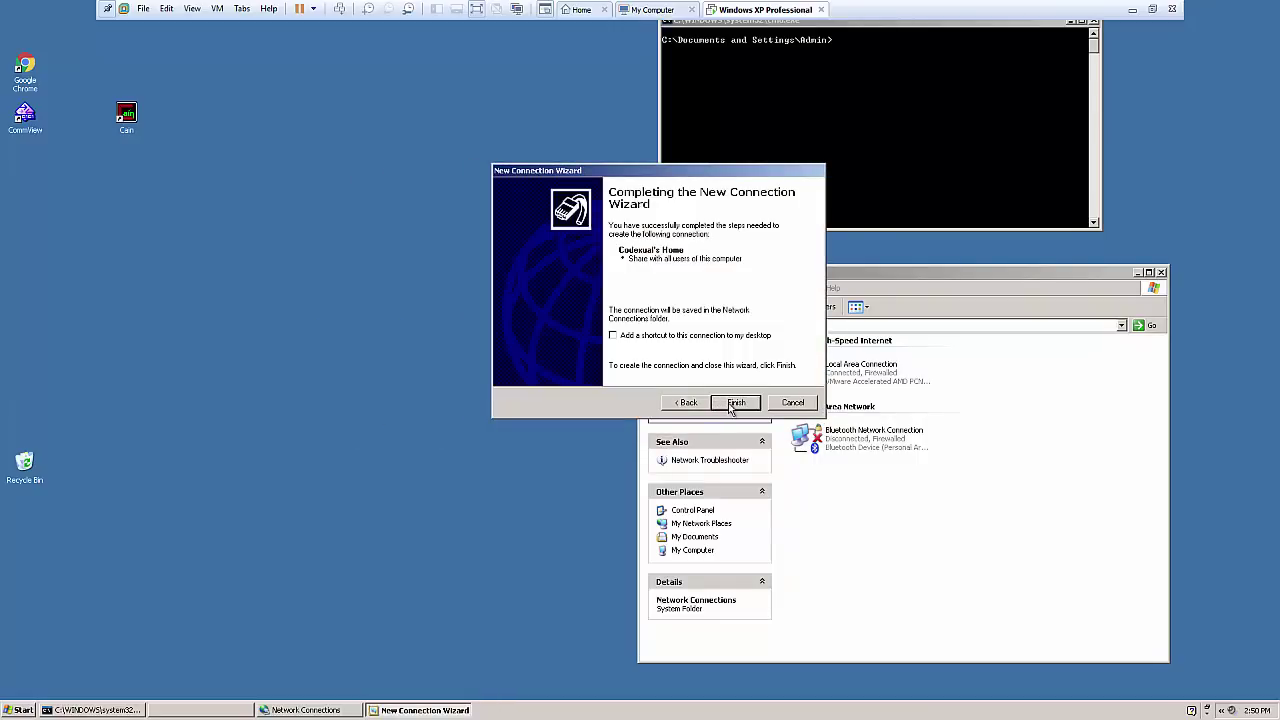
Finish the wizard and reopen the VPN login prompt from its desktop shortcut
click(738, 404)
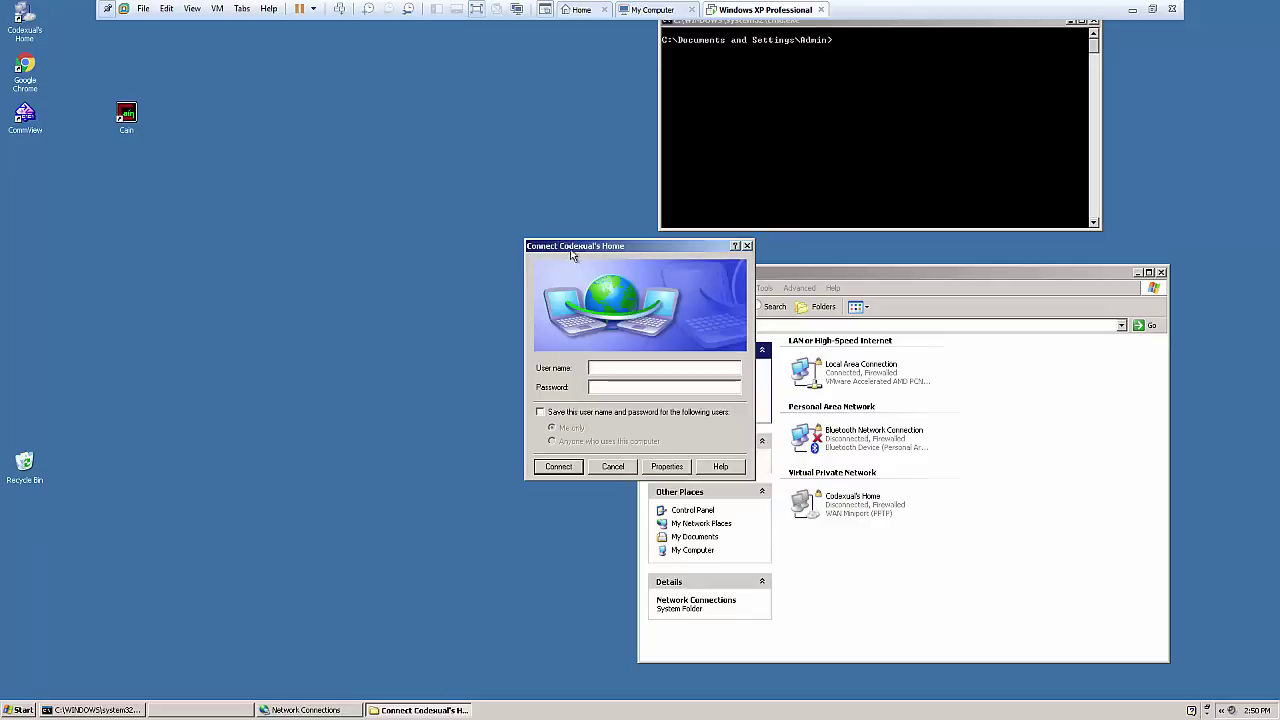
drag(574, 252, 330, 248)
click(504, 242)
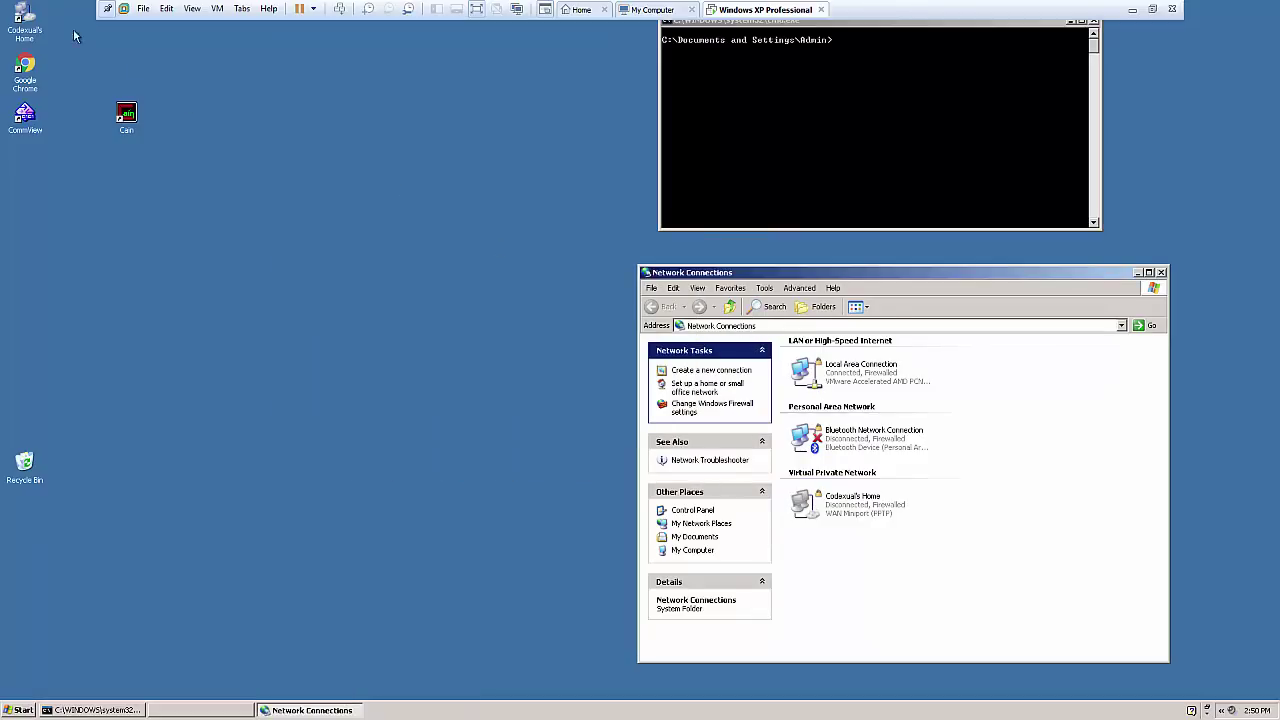
drag(28, 22, 130, 264)
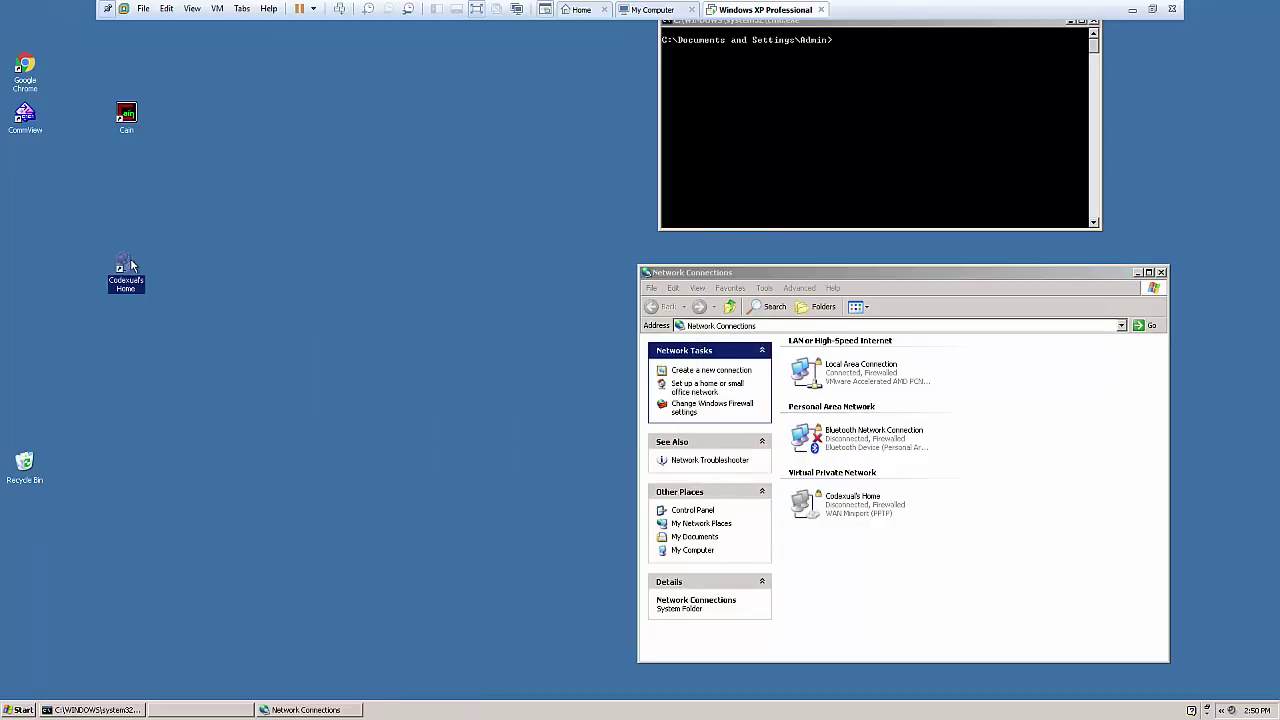
click(222, 274)
double_click(129, 278)
drag(615, 244, 471, 217)
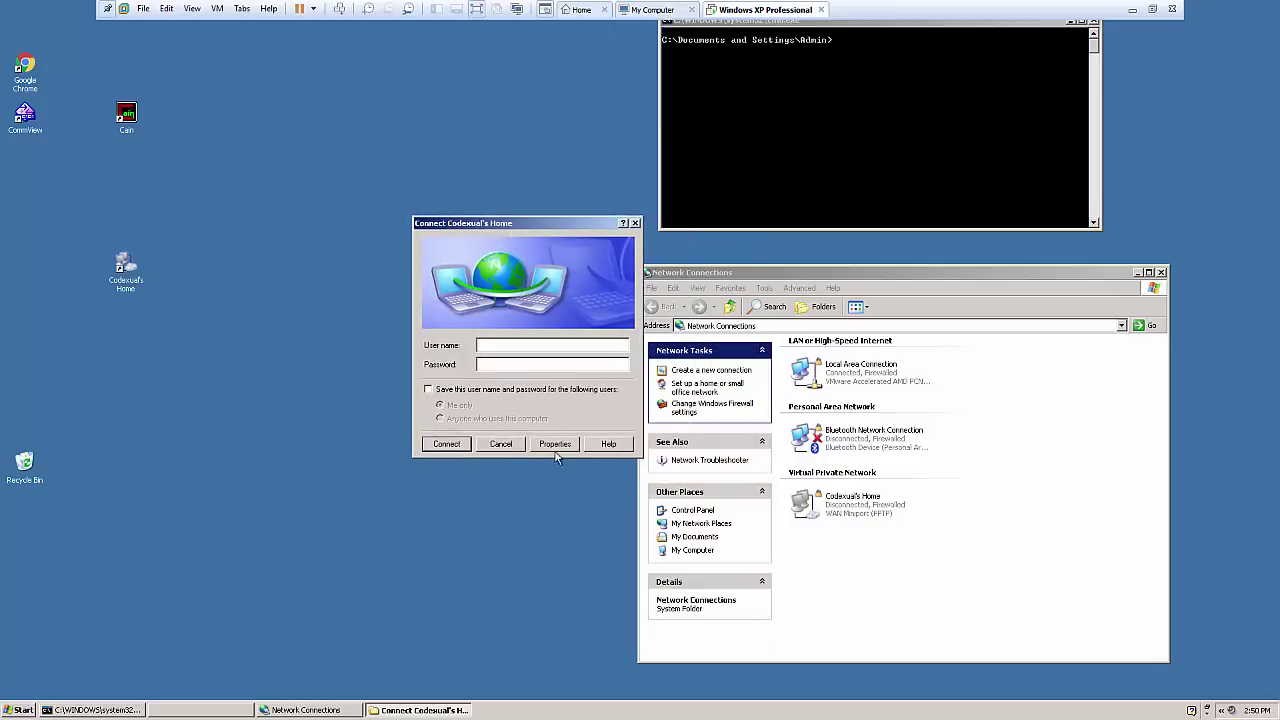
Review the Networking VPN type options without saving, then go to the User name field
click(555, 443)
click(525, 216)
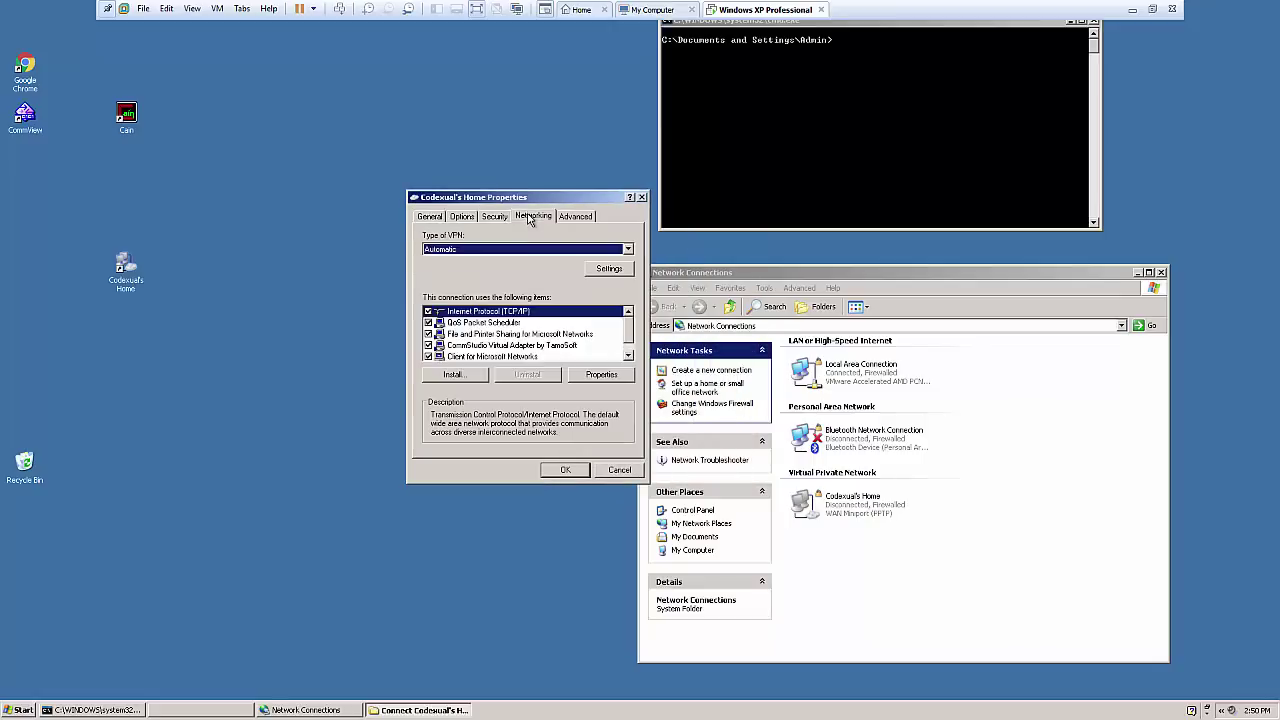
click(627, 250)
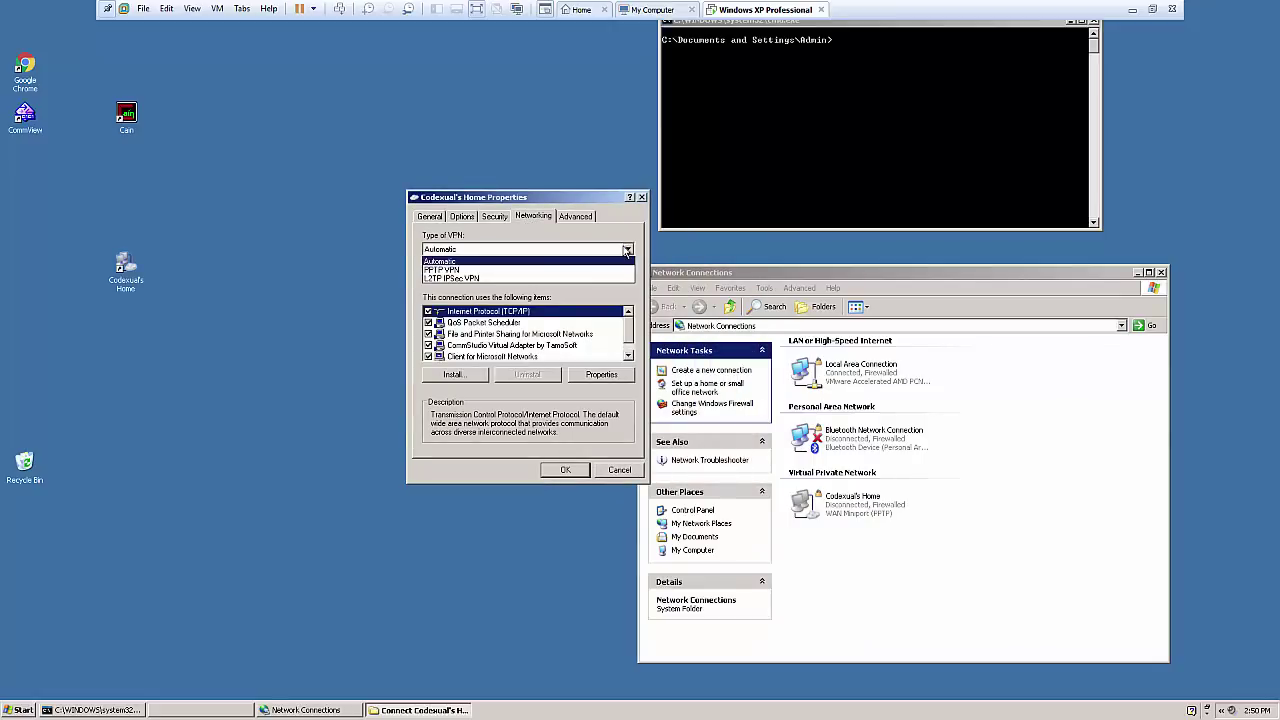
click(494, 268)
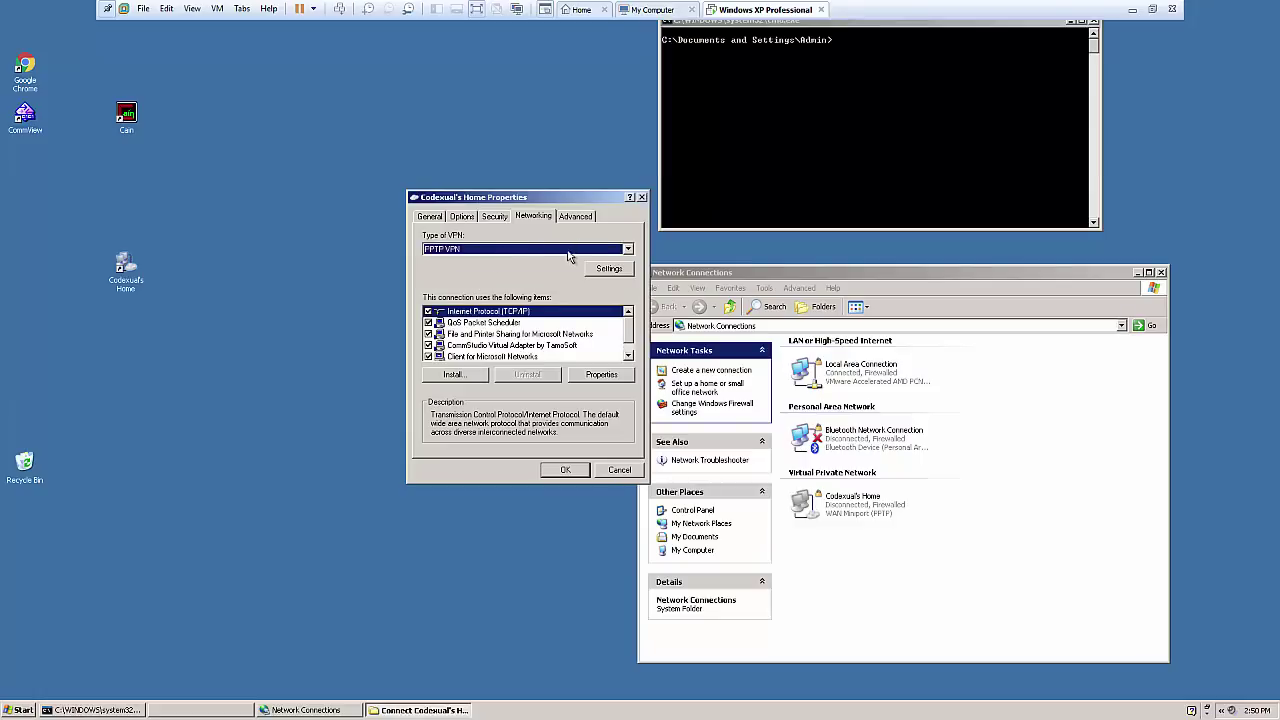
click(570, 248)
click(557, 260)
click(614, 472)
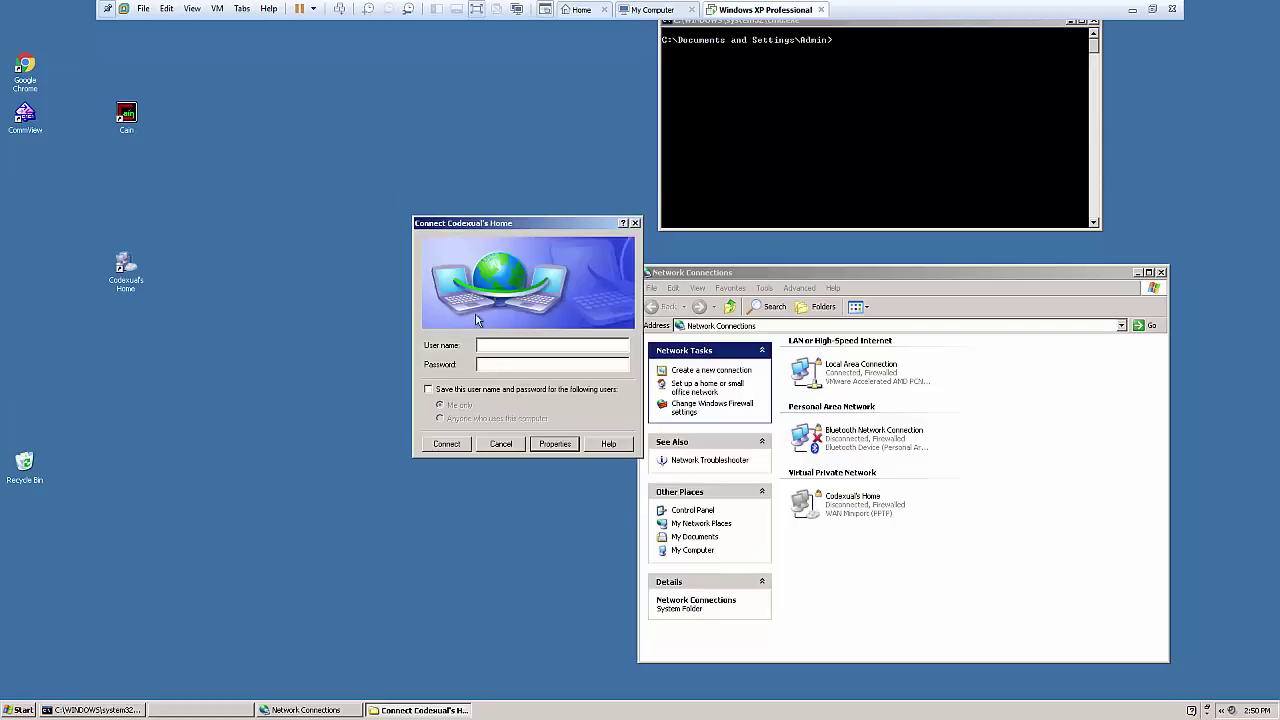
drag(475, 219, 455, 177)
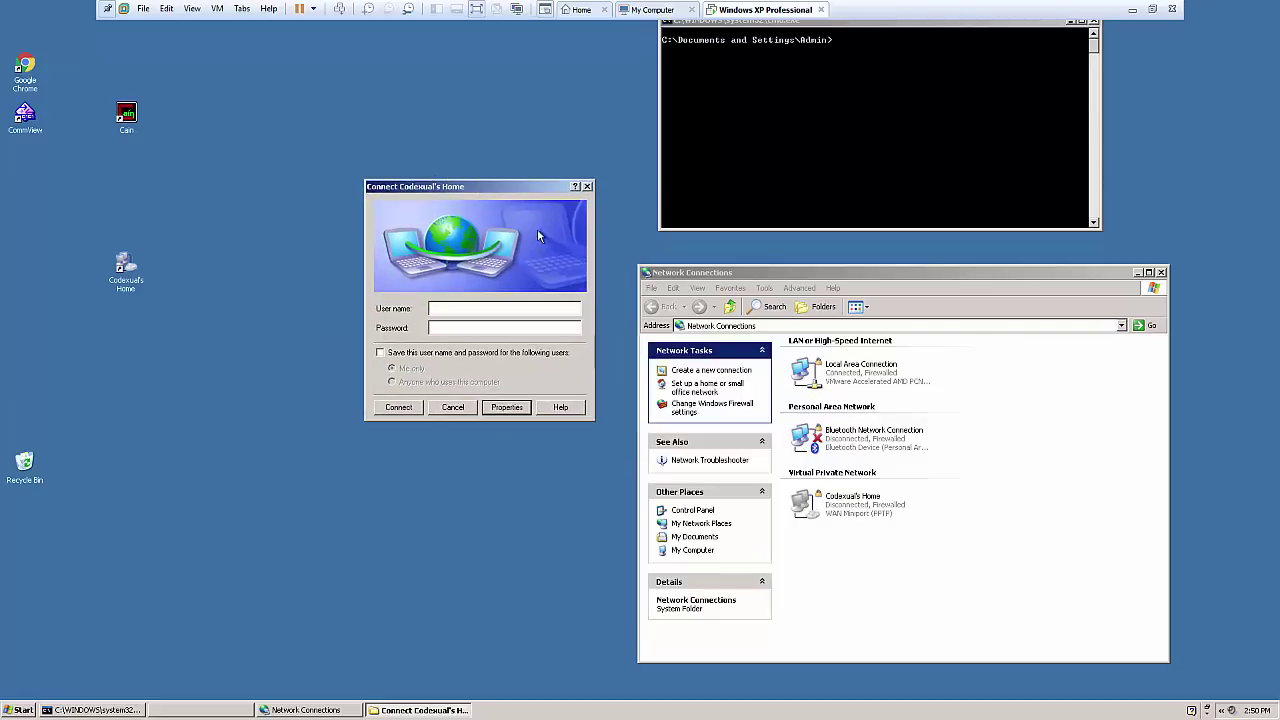
click(512, 309)
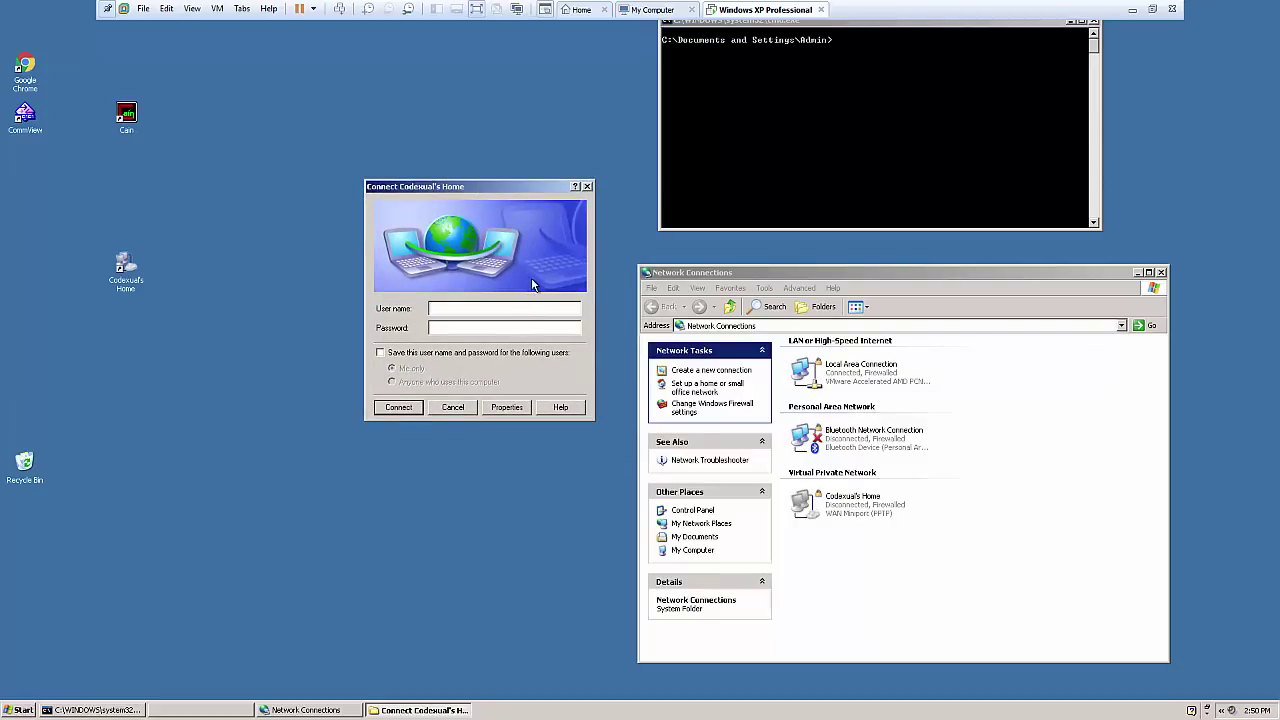